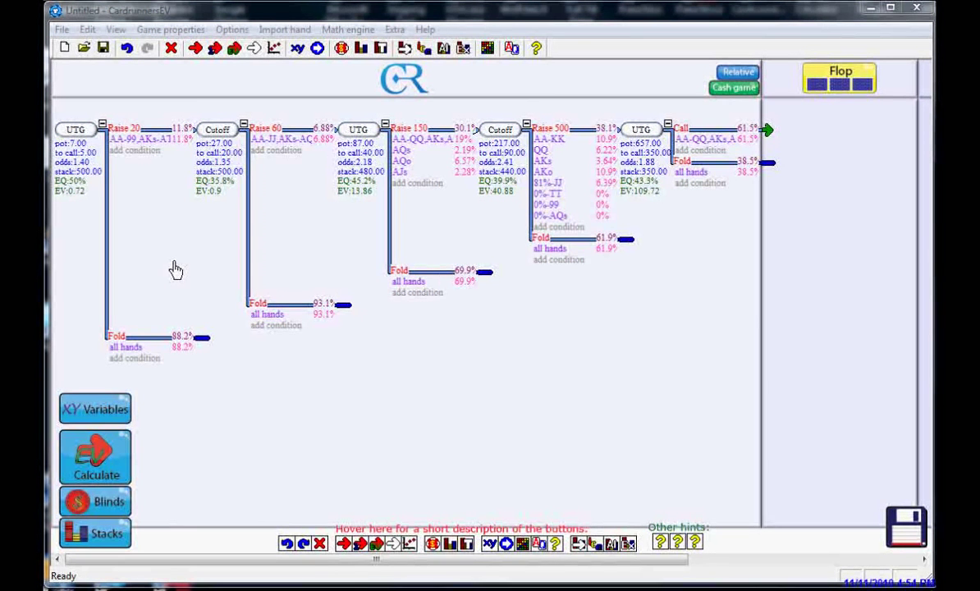
# Step: Examine the hand conditions and their EVs in the UTG and Cutoff raise ranges across the decision tree
pyautogui.moveTo(141, 151)
pyautogui.moveTo(286, 200)
pyautogui.moveTo(142, 175)
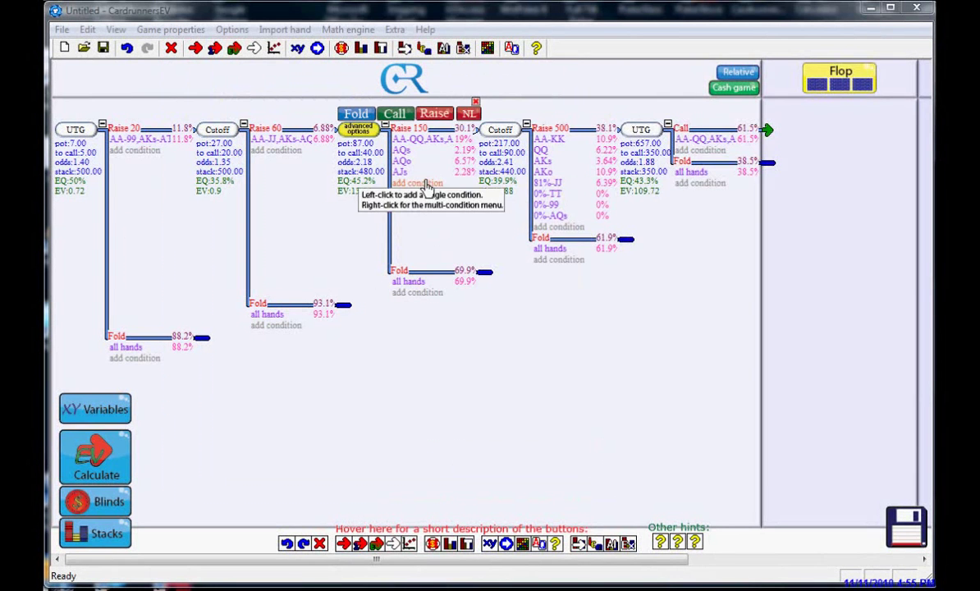
pyautogui.moveTo(404, 171)
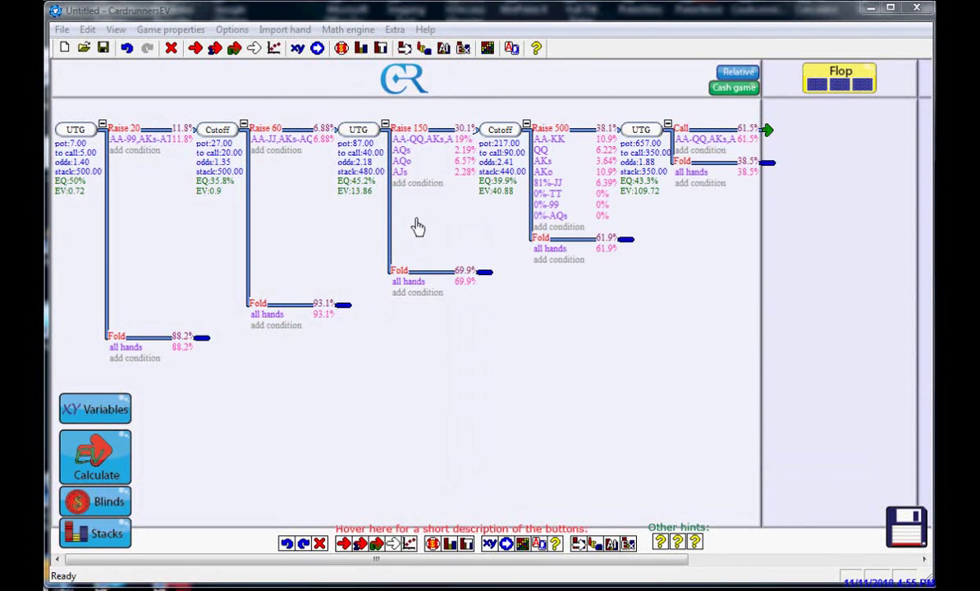
pyautogui.moveTo(423, 152)
pyautogui.moveTo(447, 197)
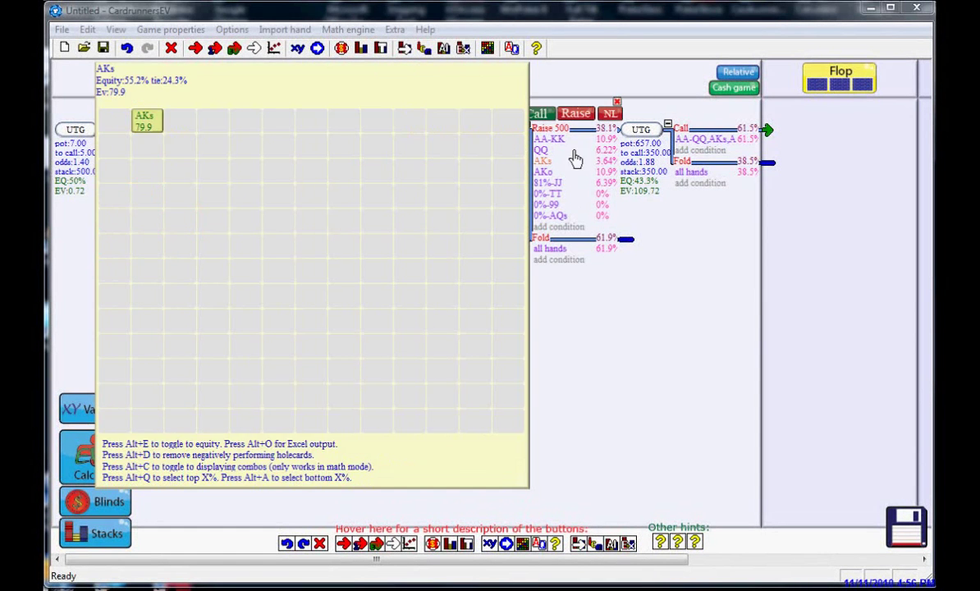
pyautogui.moveTo(592, 141)
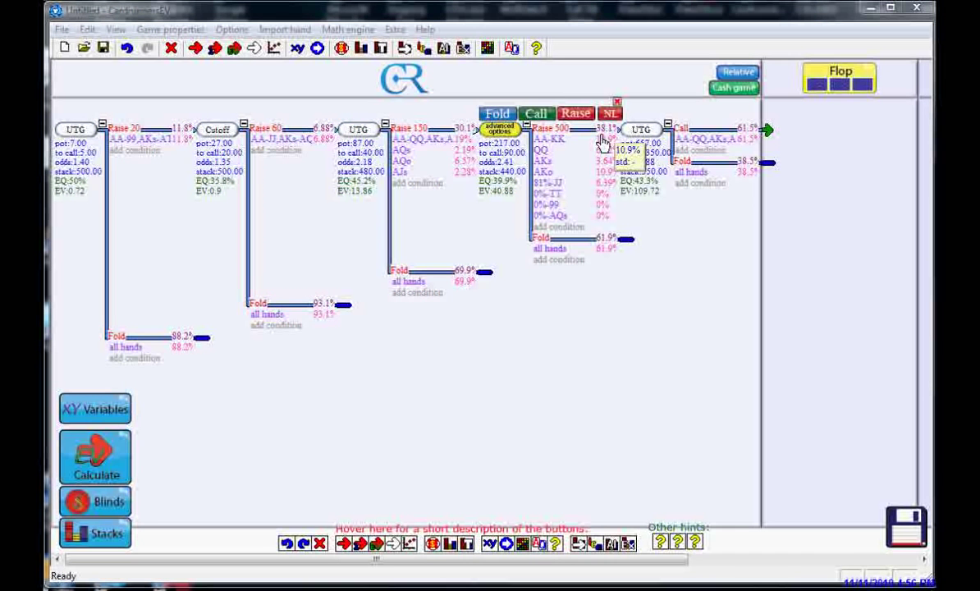
pyautogui.moveTo(563, 154)
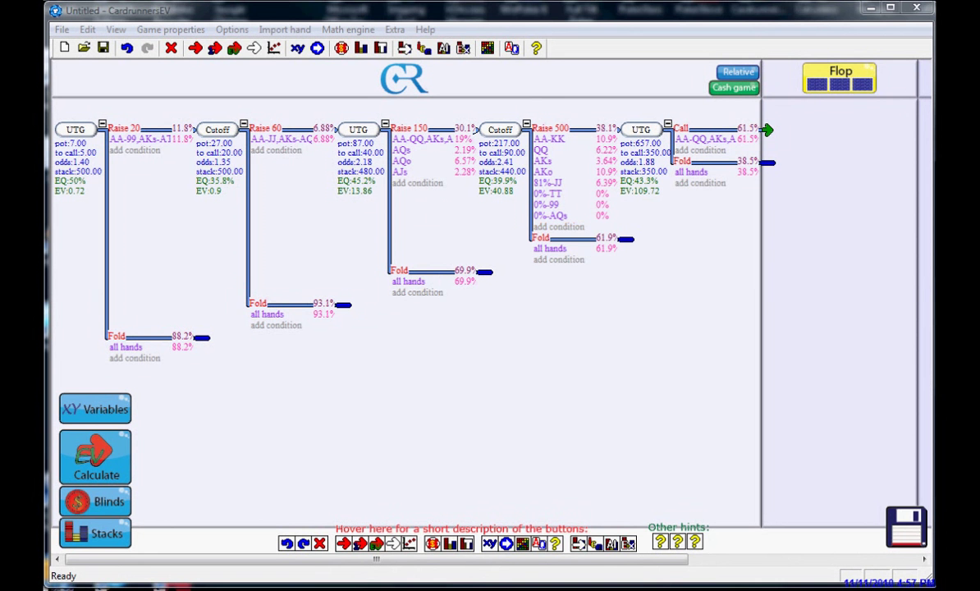
# Step: Bring up Calculator and place it below the Cutoff Raise 500 conditions, keeping the decision tree's figures readable
pyautogui.moveTo(820, 267); pyautogui.dragTo(575, 361)
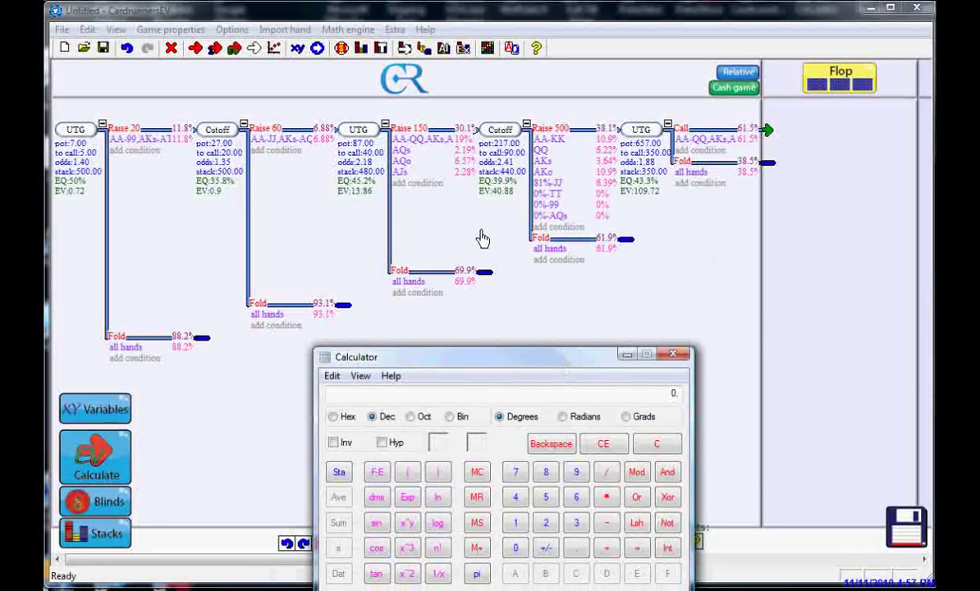
pyautogui.click(566, 204)
pyautogui.click(602, 292)
pyautogui.moveTo(602, 356); pyautogui.dragTo(664, 289)
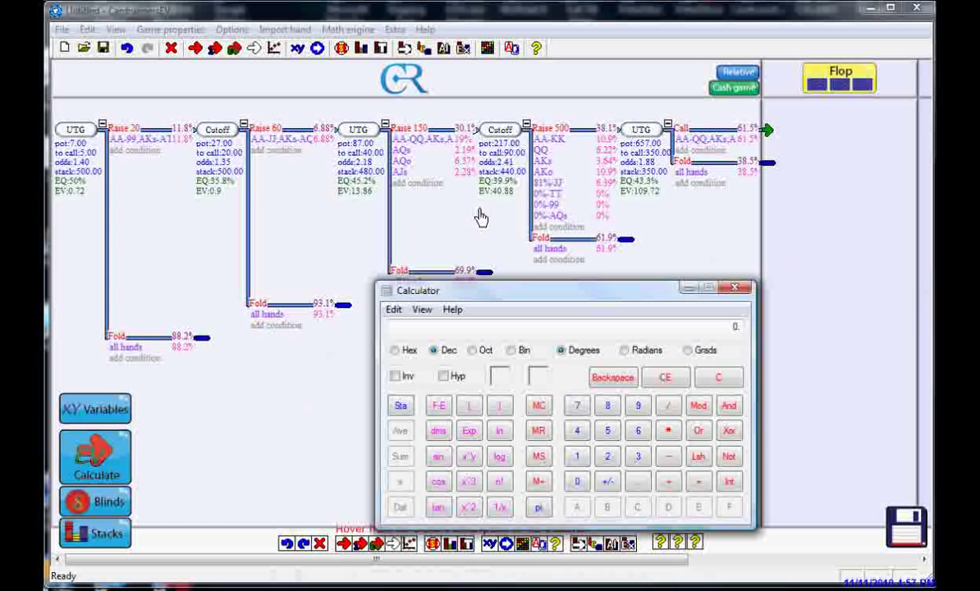
# Step: Calculate 440 / (440 + 217) from the stack and pot at the Cutoff's Raise 500 decision
pyautogui.moveTo(472, 149)
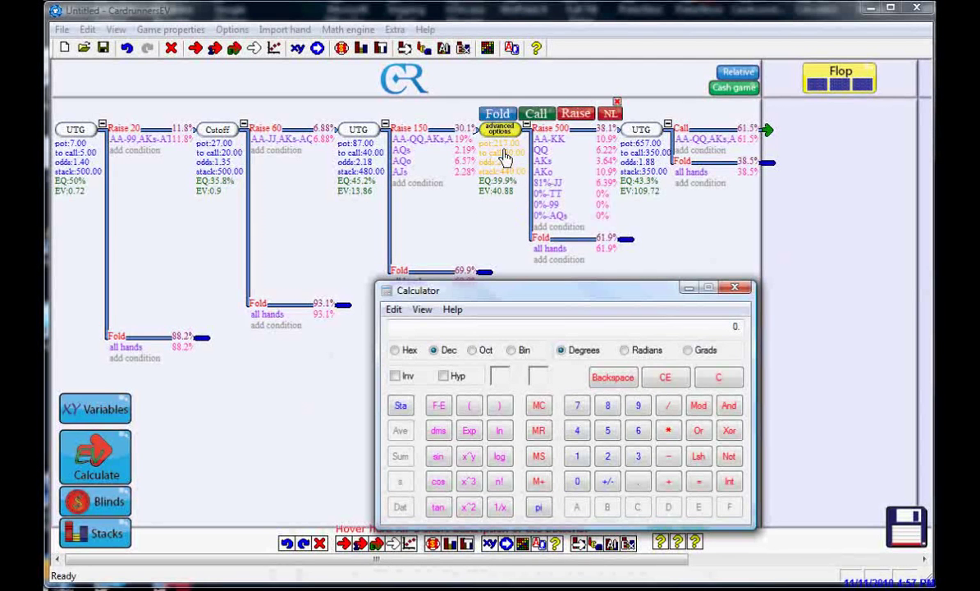
pyautogui.doubleClick(577, 437)
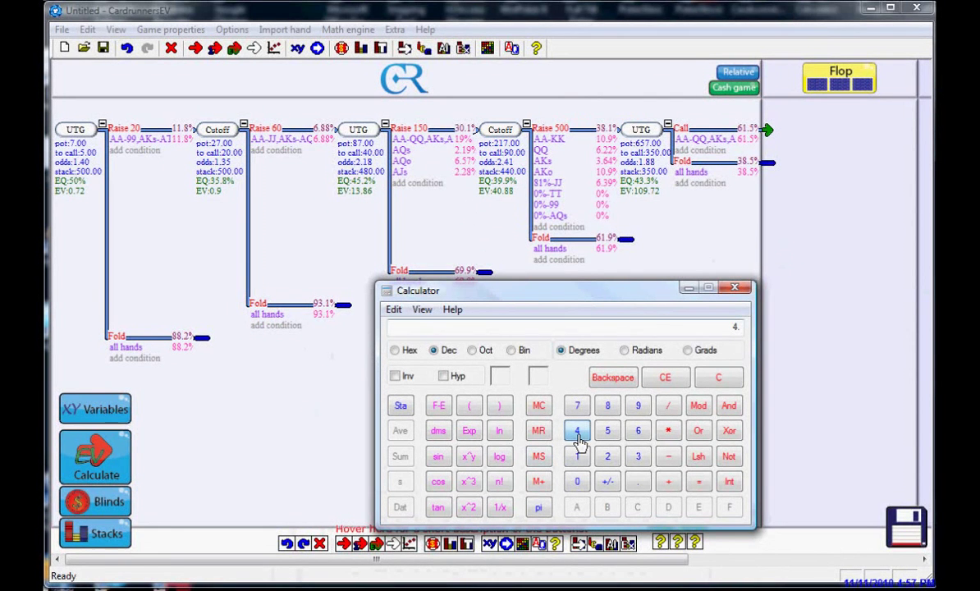
pyautogui.click(578, 484)
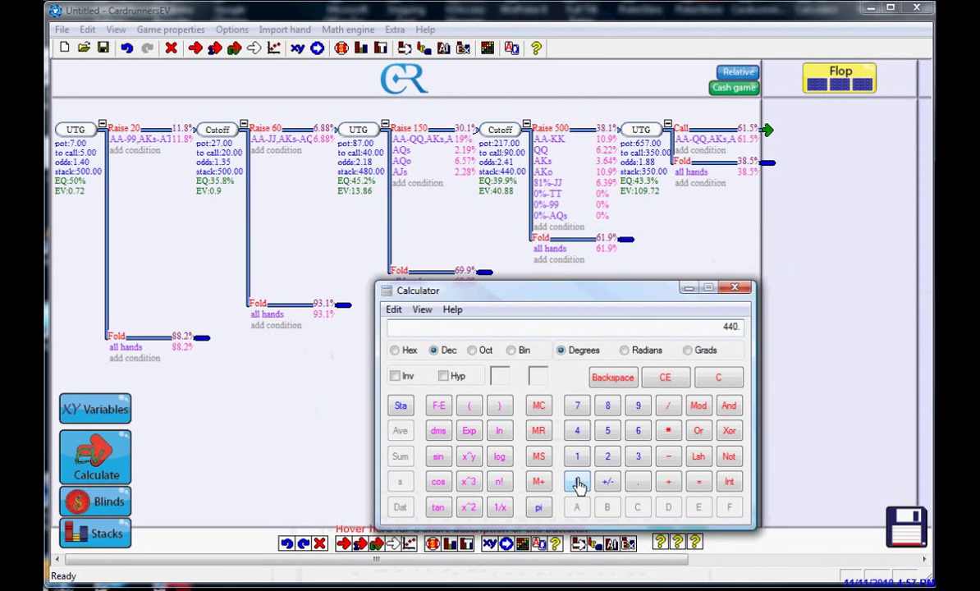
pyautogui.click(669, 406)
pyautogui.click(469, 406)
pyautogui.click(577, 435)
pyautogui.click(577, 435)
pyautogui.click(579, 482)
pyautogui.click(669, 484)
pyautogui.click(607, 459)
pyautogui.click(577, 456)
pyautogui.click(577, 406)
pyautogui.click(498, 406)
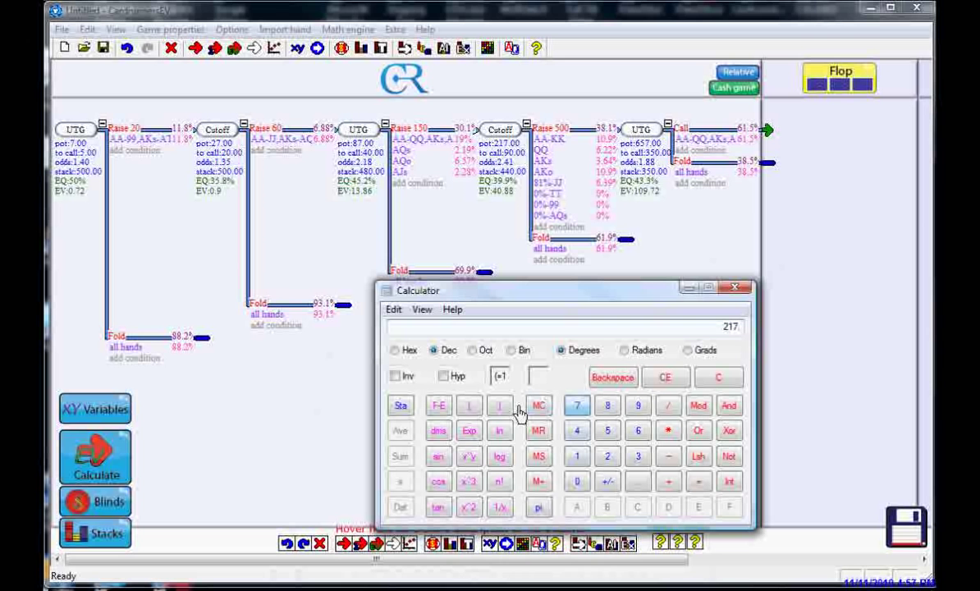
pyautogui.click(697, 484)
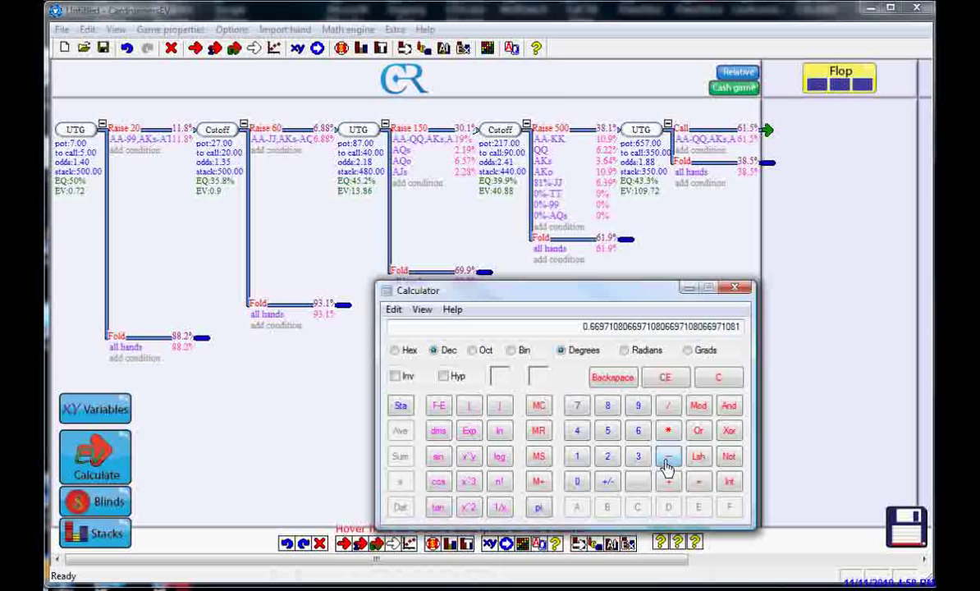
# Step: Subtract 1 from the quotient, multiply the result by 1.8, and close Calculator
pyautogui.click(577, 458)
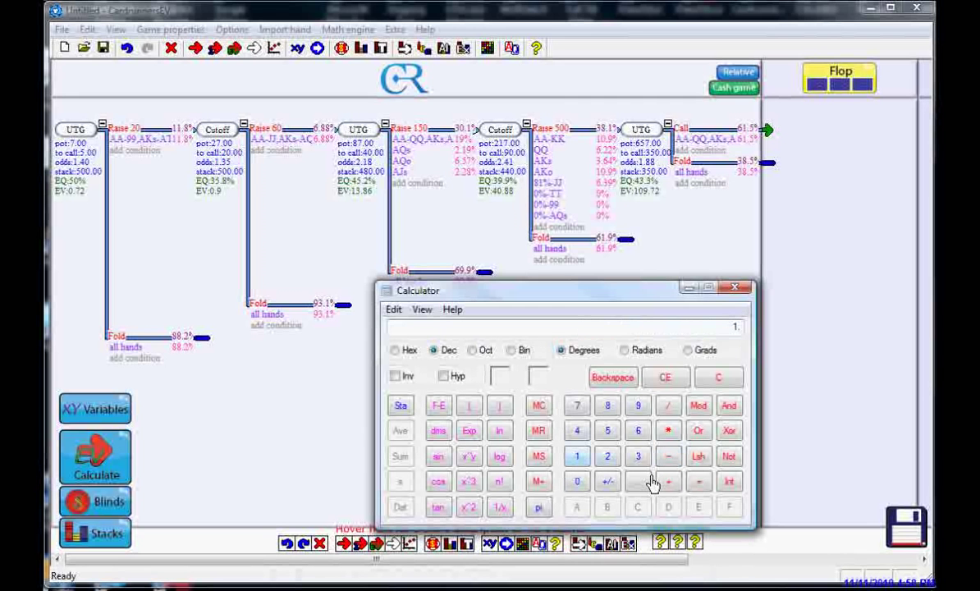
pyautogui.click(693, 485)
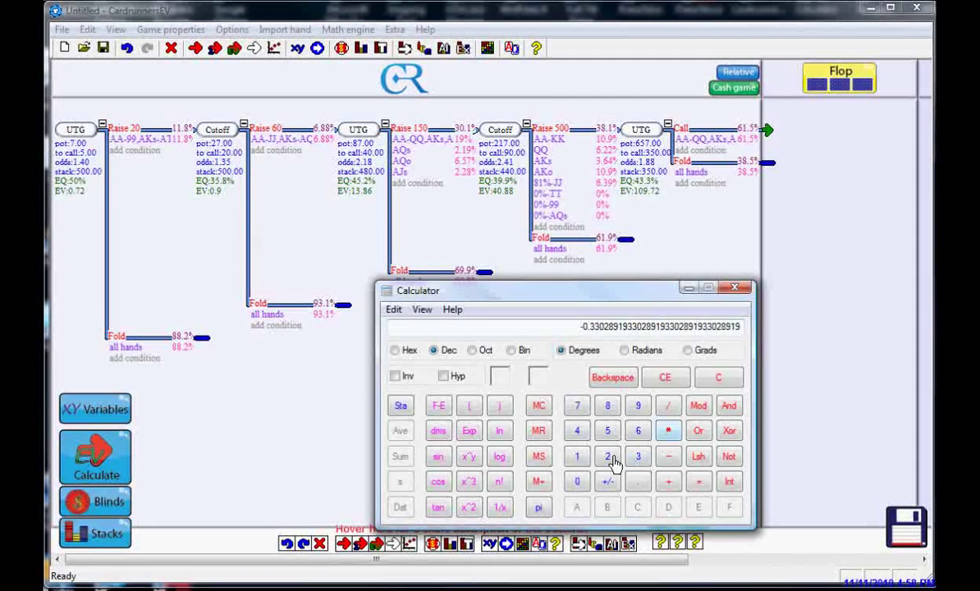
pyautogui.click(577, 458)
pyautogui.click(644, 487)
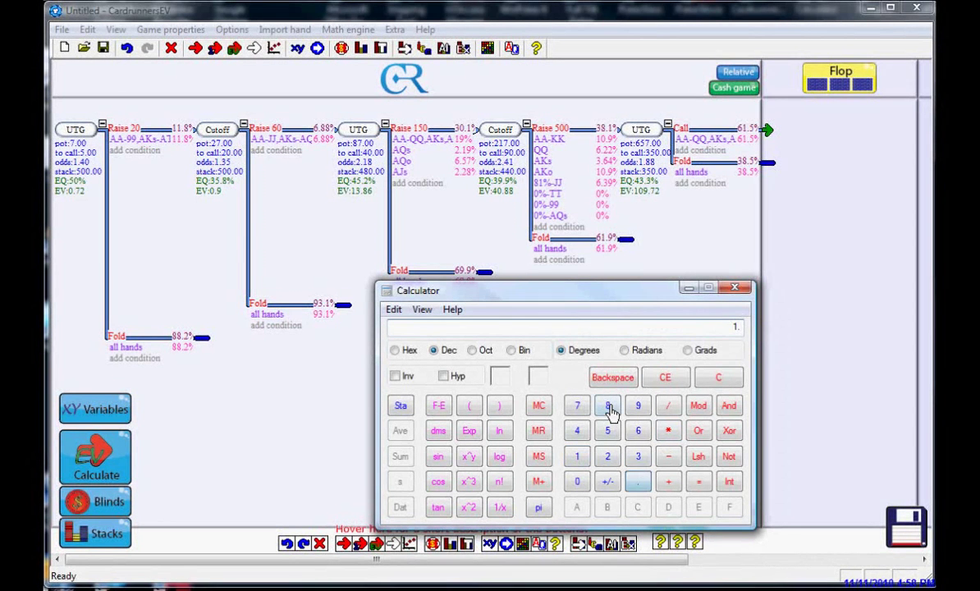
pyautogui.click(607, 407)
pyautogui.click(697, 484)
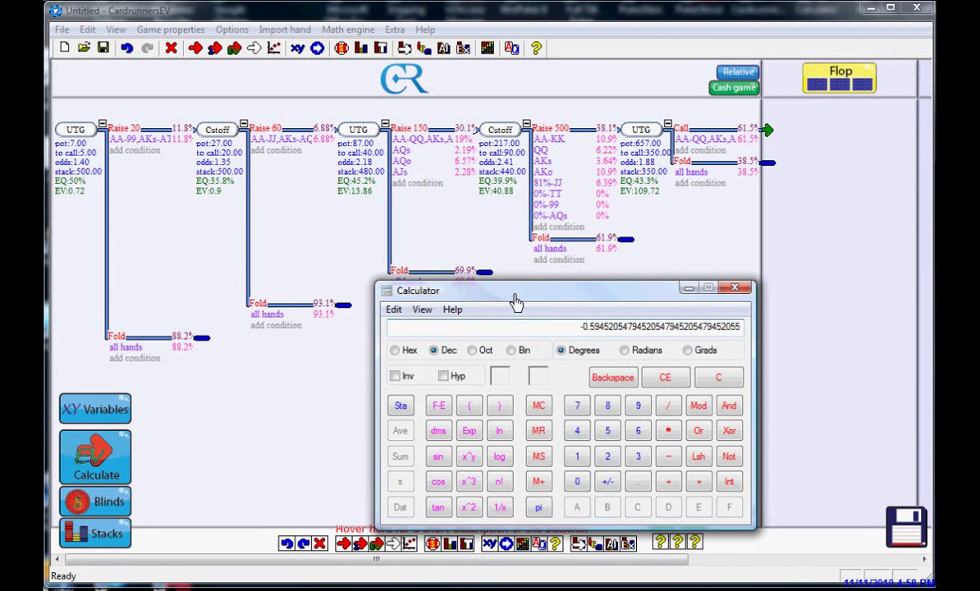
pyautogui.click(735, 287)
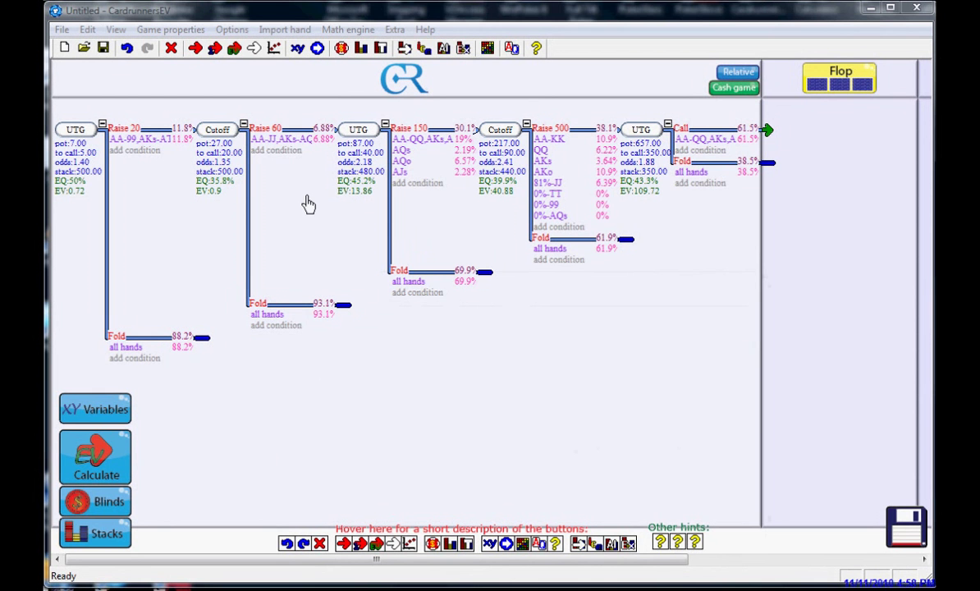
# Step: Examine the UTG and Cutoff raise ranges and the individual hand weights under the Cutoff's Raise 500
pyautogui.moveTo(299, 190)
pyautogui.click(573, 174)
pyautogui.moveTo(141, 148)
pyautogui.moveTo(281, 159)
pyautogui.moveTo(408, 158)
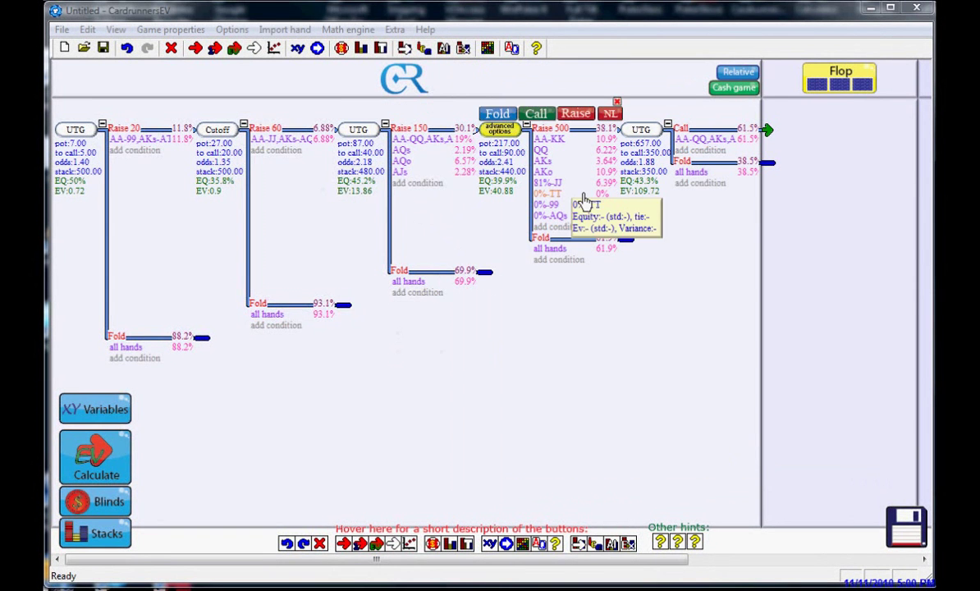
pyautogui.moveTo(576, 170)
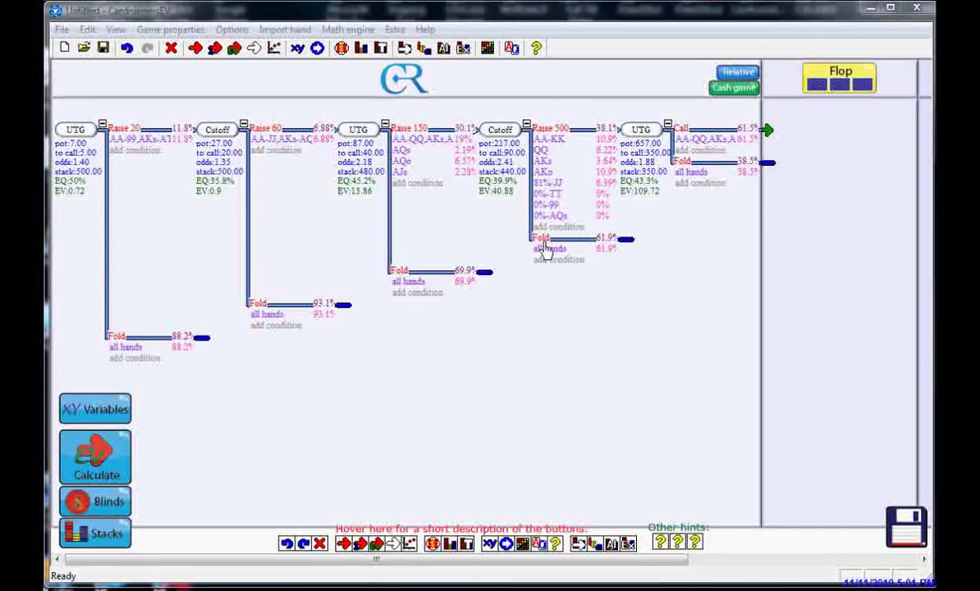
pyautogui.moveTo(548, 192)
pyautogui.moveTo(219, 205)
# Step: Set the weight of JJ in the Cutoff's Raise 500 range to 100% and recalculate the EVs
pyautogui.click(543, 183)
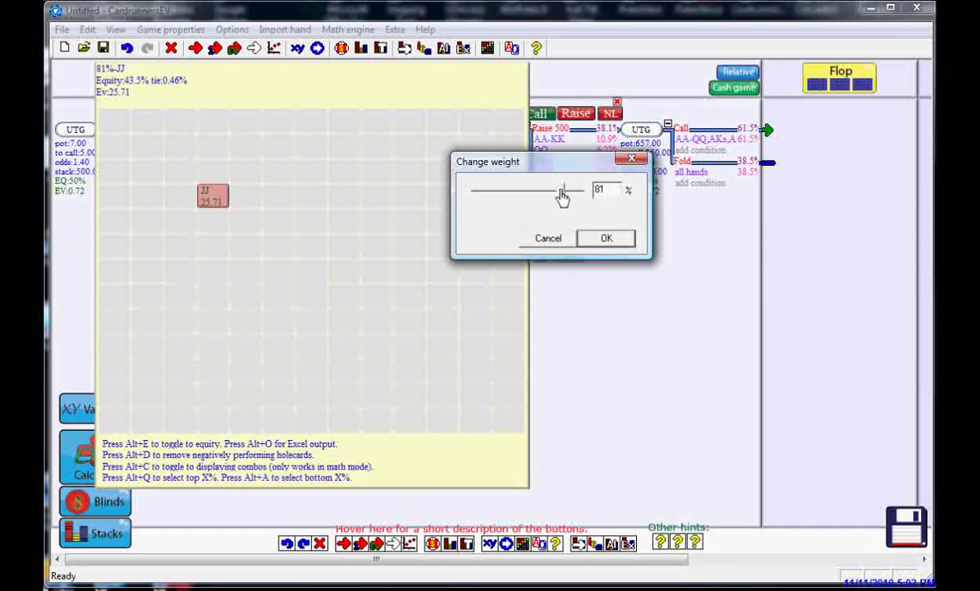
pyautogui.moveTo(563, 195); pyautogui.dragTo(619, 202)
pyautogui.click(607, 239)
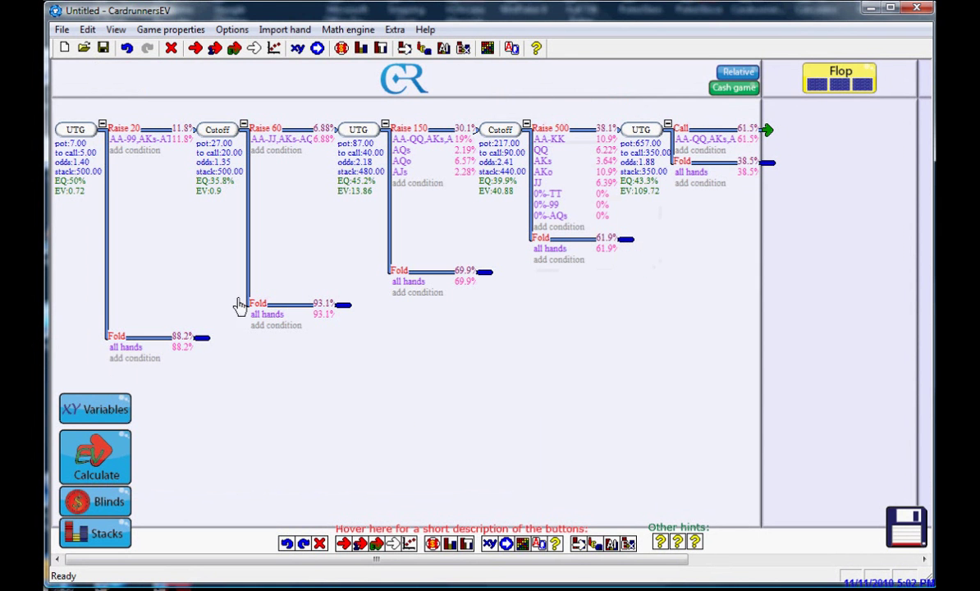
pyautogui.click(108, 464)
# Step: Set the weights of AQo and AQs in UTG's Raise 150 range to 0% and recalculate the EVs
pyautogui.moveTo(542, 190)
pyautogui.moveTo(417, 177)
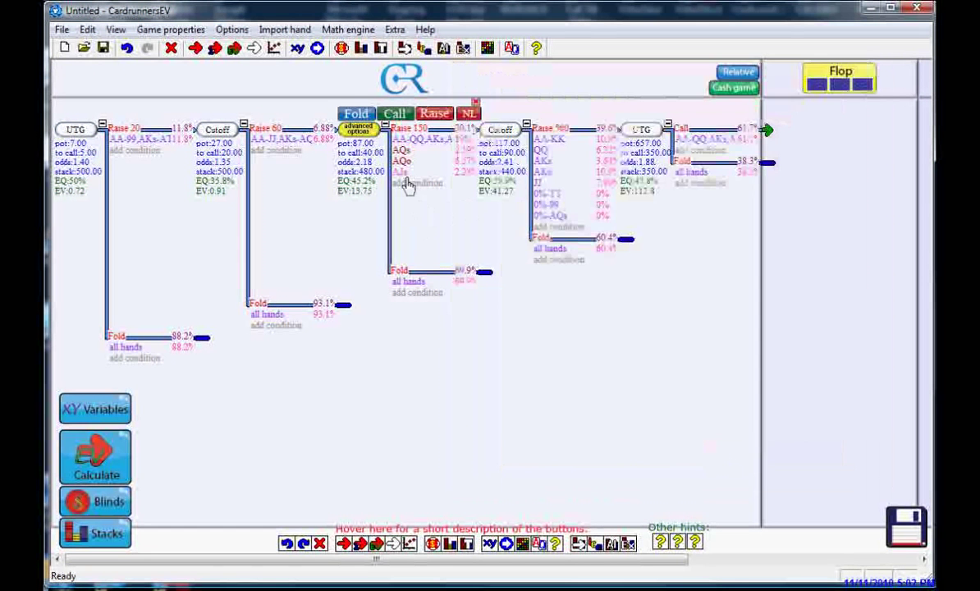
pyautogui.moveTo(403, 159)
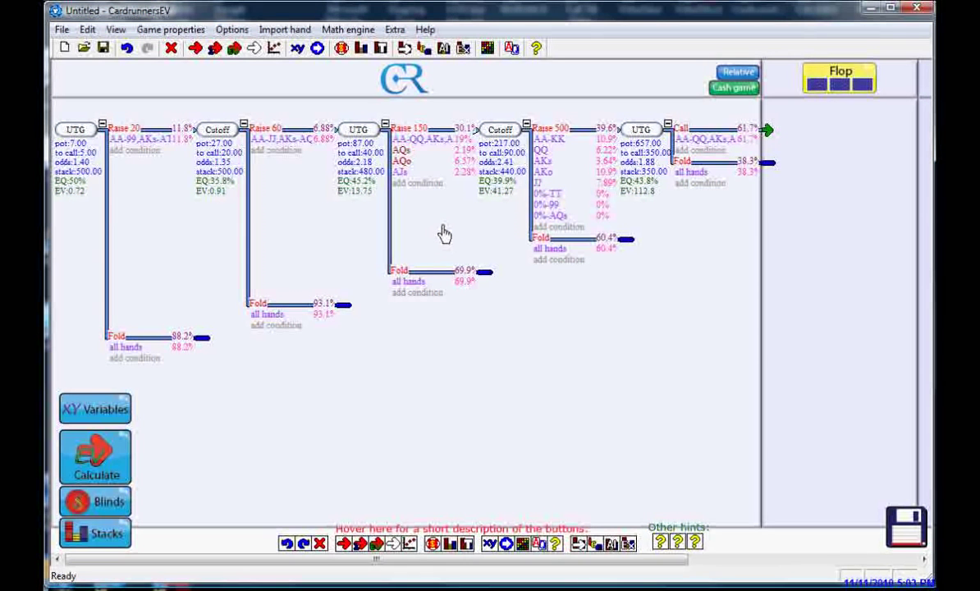
pyautogui.click(402, 165)
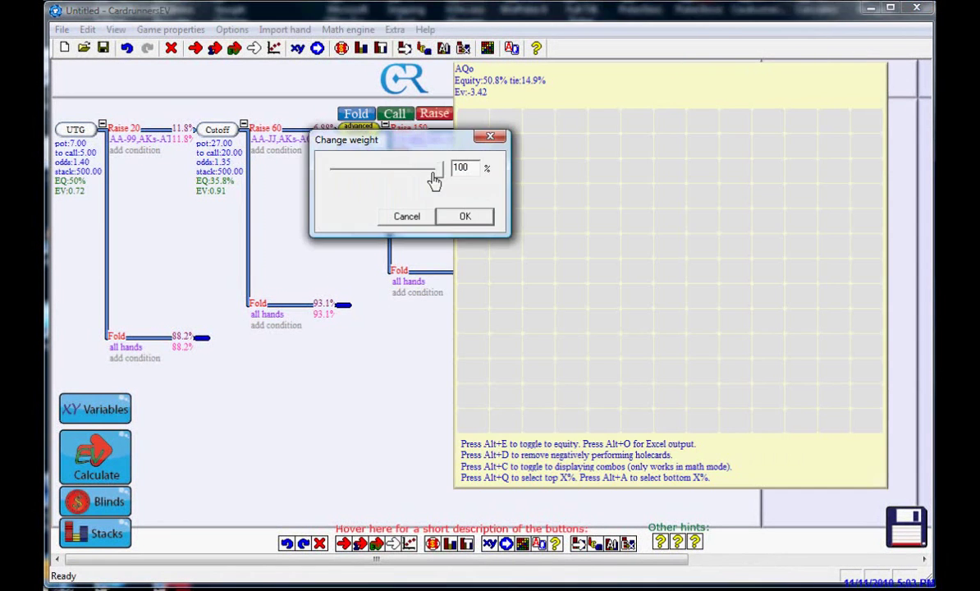
pyautogui.moveTo(440, 179); pyautogui.dragTo(328, 179)
pyautogui.click(452, 218)
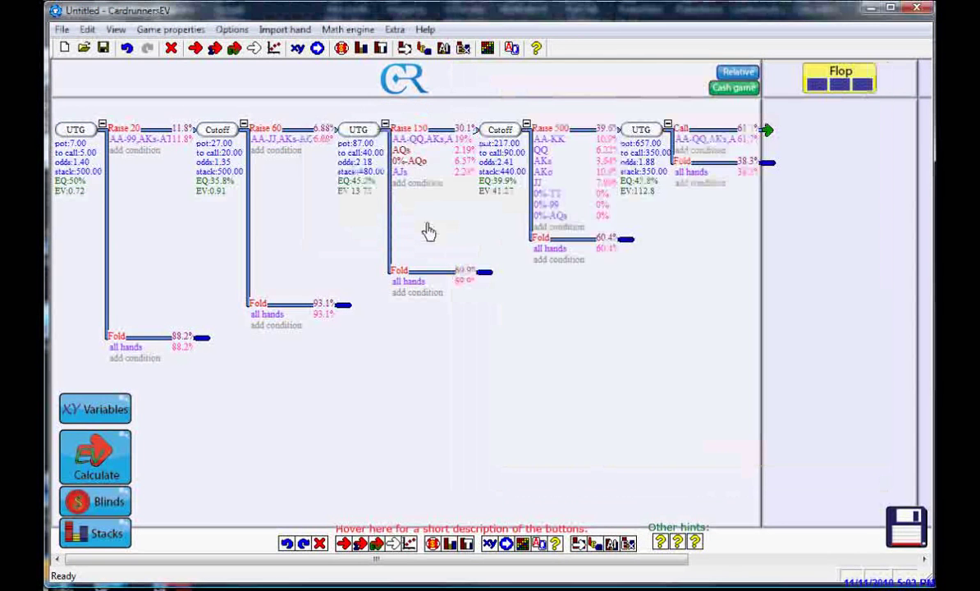
pyautogui.click(402, 156)
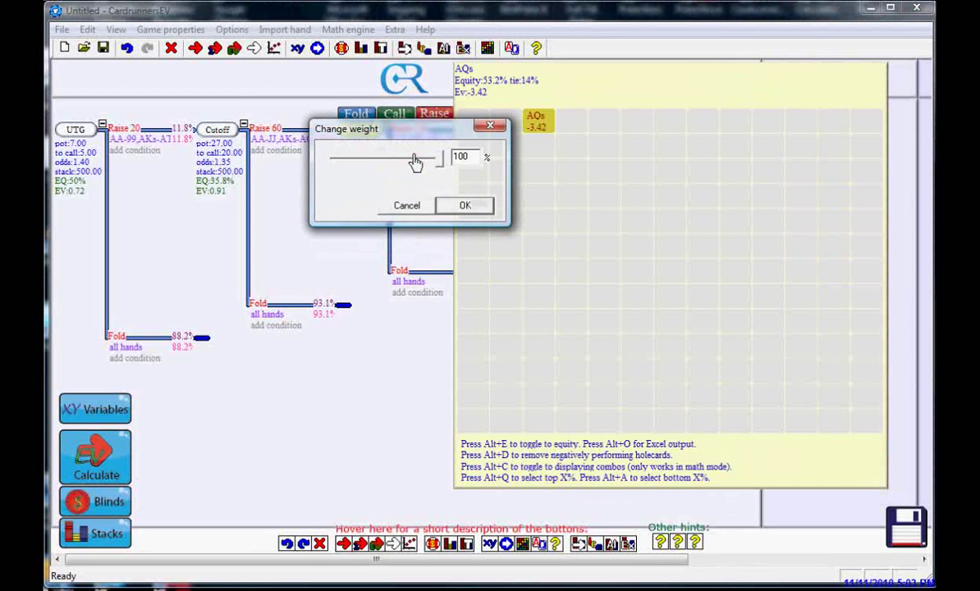
pyautogui.moveTo(439, 164); pyautogui.dragTo(306, 155)
pyautogui.click(465, 205)
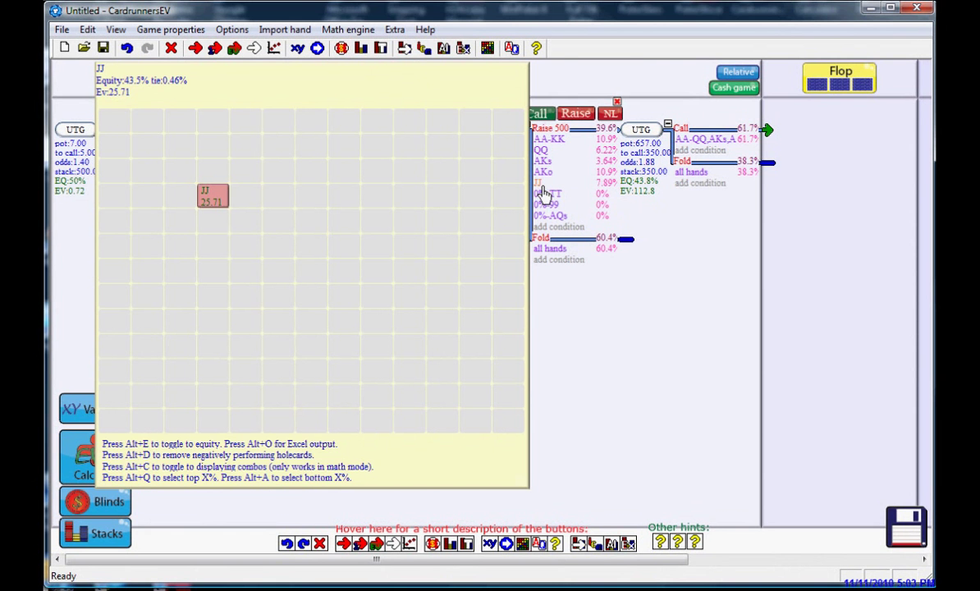
pyautogui.moveTo(430, 168)
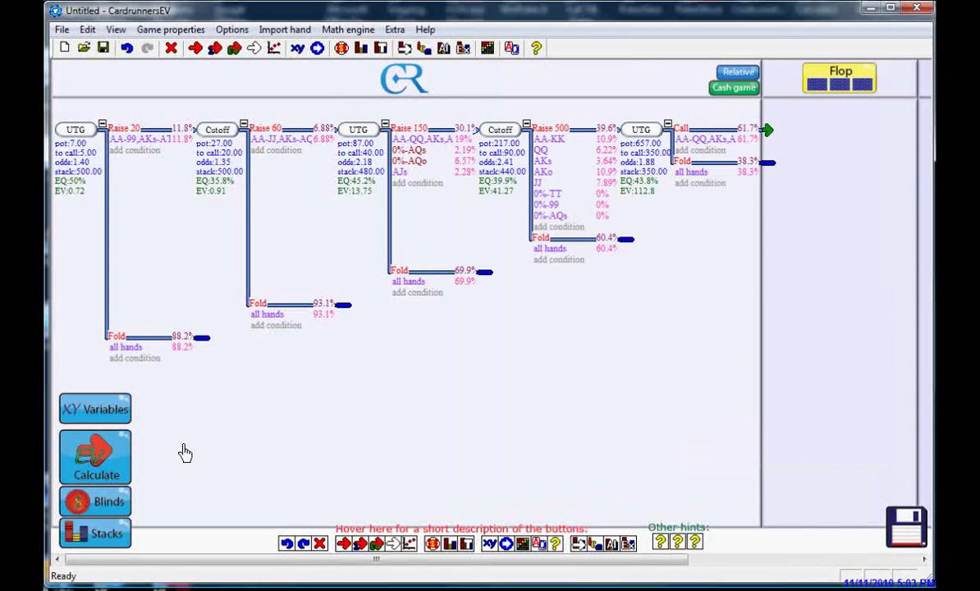
pyautogui.click(88, 460)
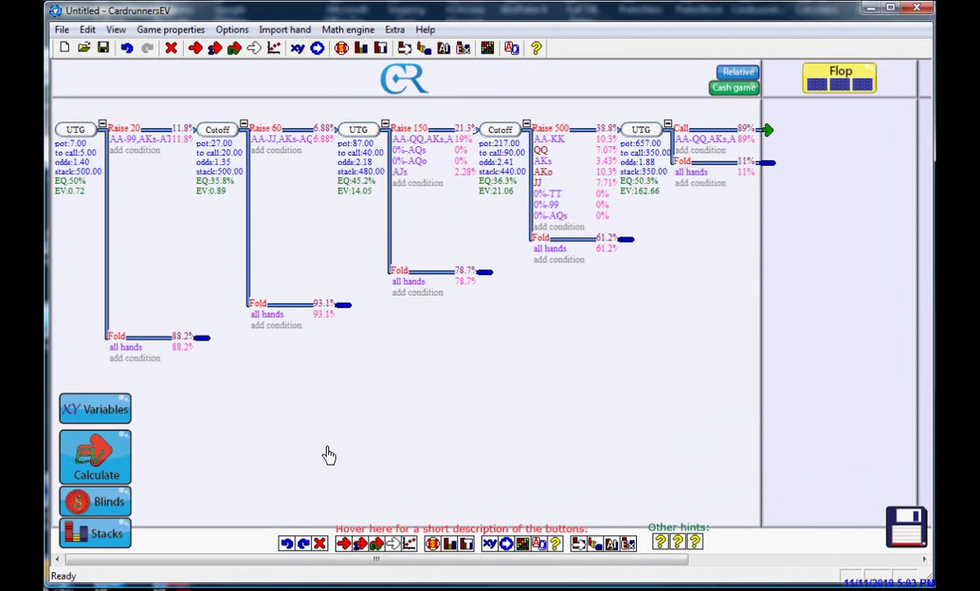
# Step: Set the weights of QQ and AKo in the Cutoff's Raise 500 range to 0%
pyautogui.moveTo(424, 174)
pyautogui.moveTo(578, 200)
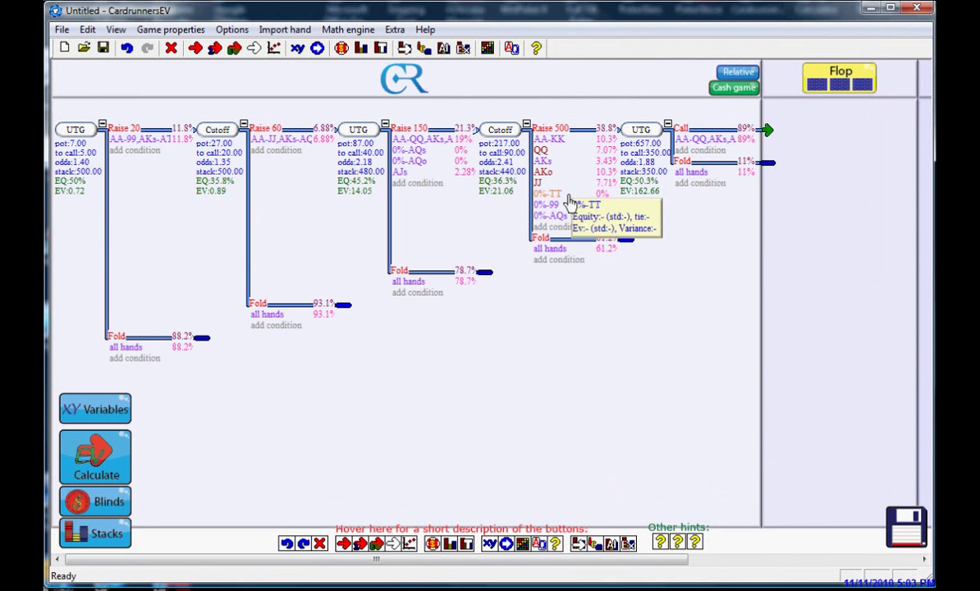
pyautogui.moveTo(548, 182)
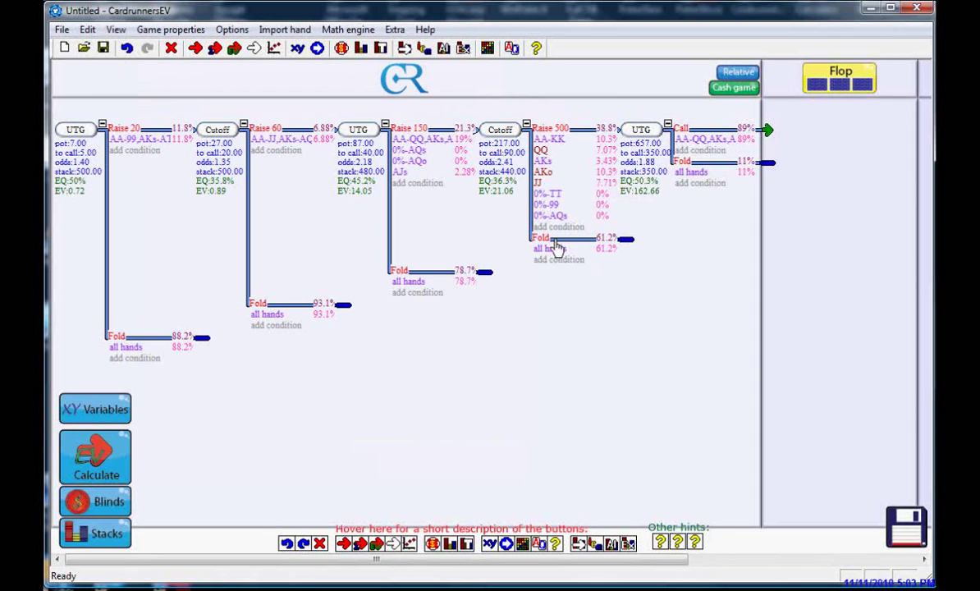
pyautogui.click(541, 156)
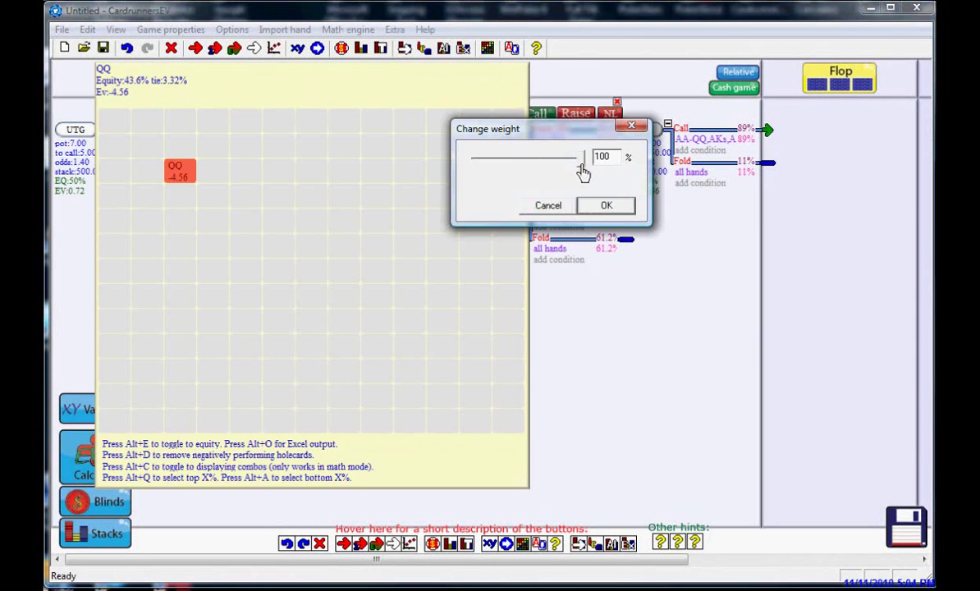
pyautogui.moveTo(583, 167); pyautogui.dragTo(473, 171)
pyautogui.click(606, 206)
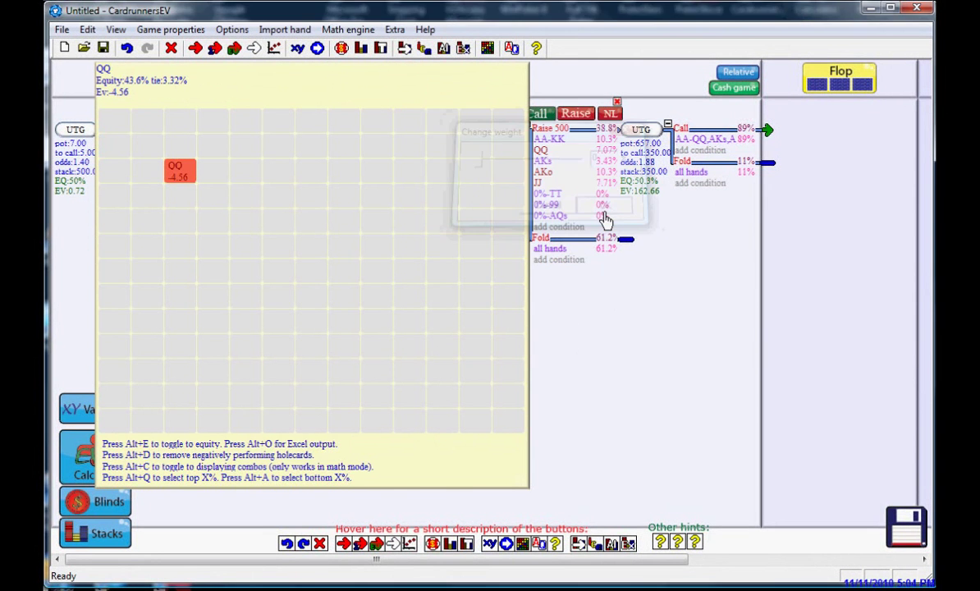
pyautogui.click(548, 174)
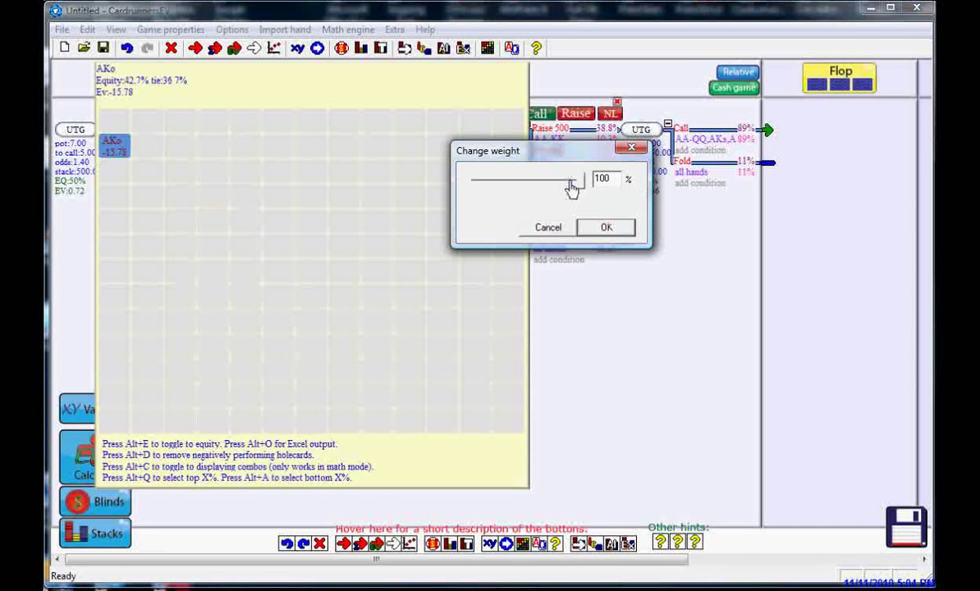
pyautogui.moveTo(579, 182); pyautogui.dragTo(474, 181)
pyautogui.click(591, 229)
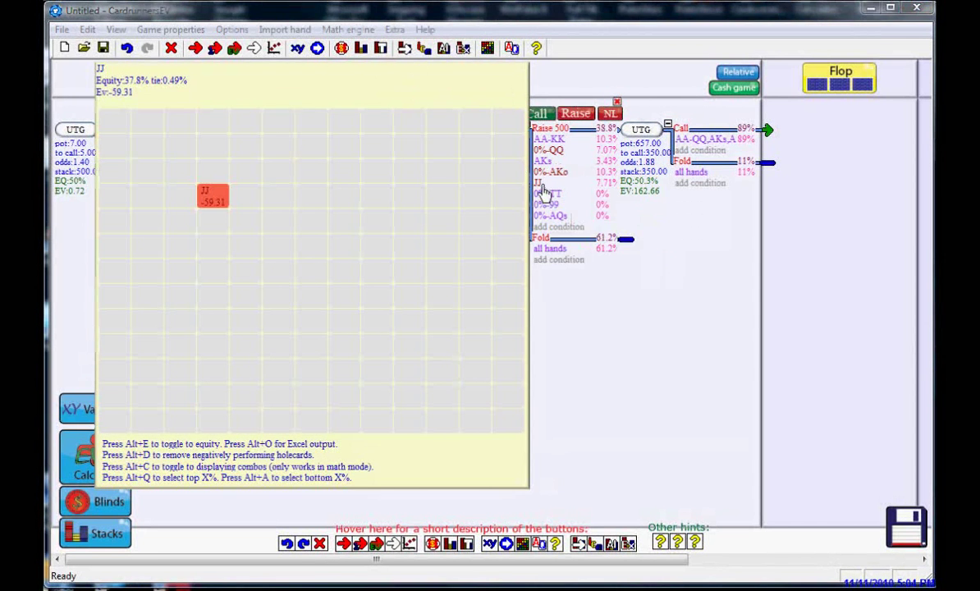
# Step: Set the weight of JJ in the Cutoff's Raise 500 range to 0% and recalculate the EVs
pyautogui.click(540, 193)
pyautogui.moveTo(576, 200); pyautogui.dragTo(458, 198)
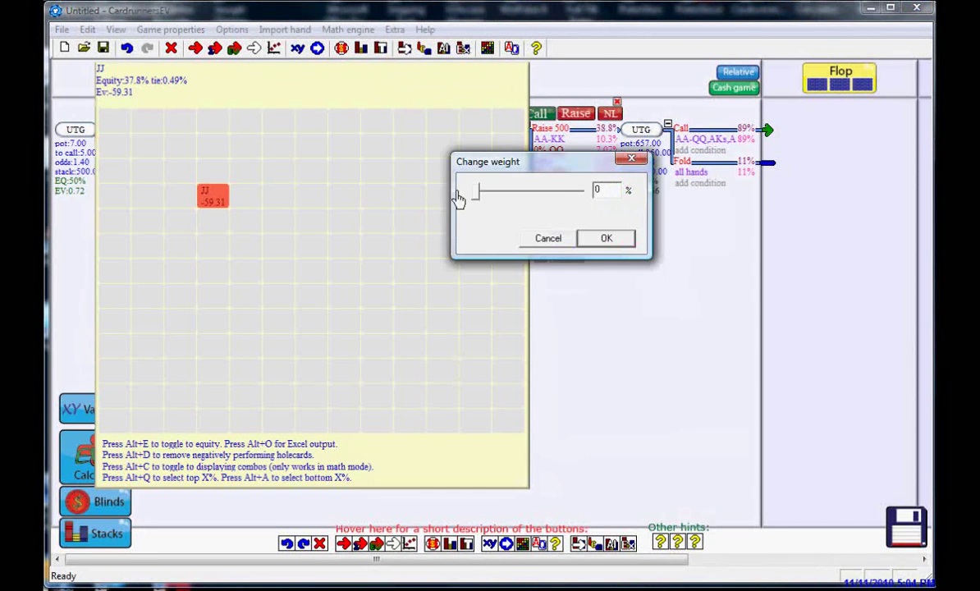
pyautogui.click(605, 238)
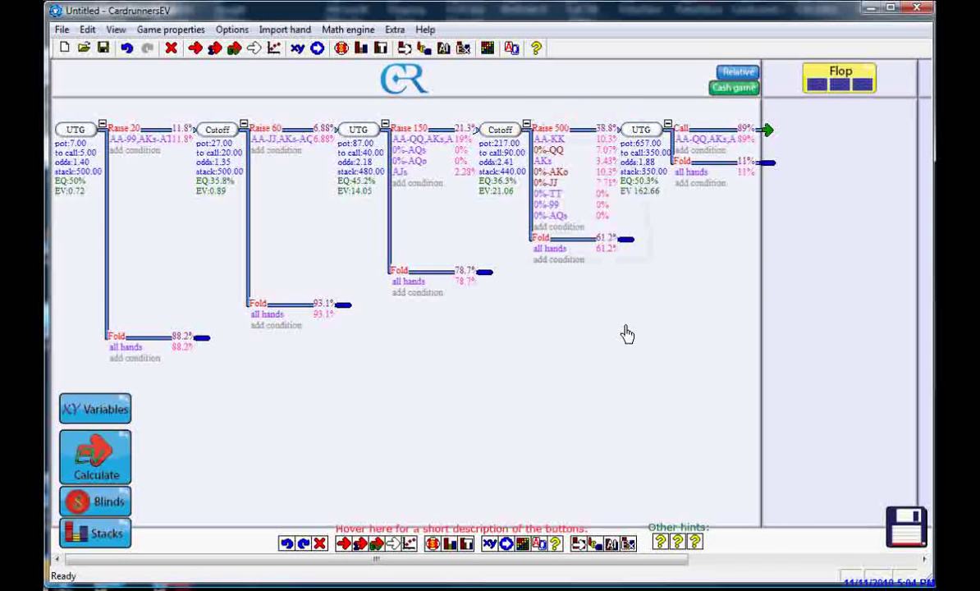
pyautogui.click(112, 466)
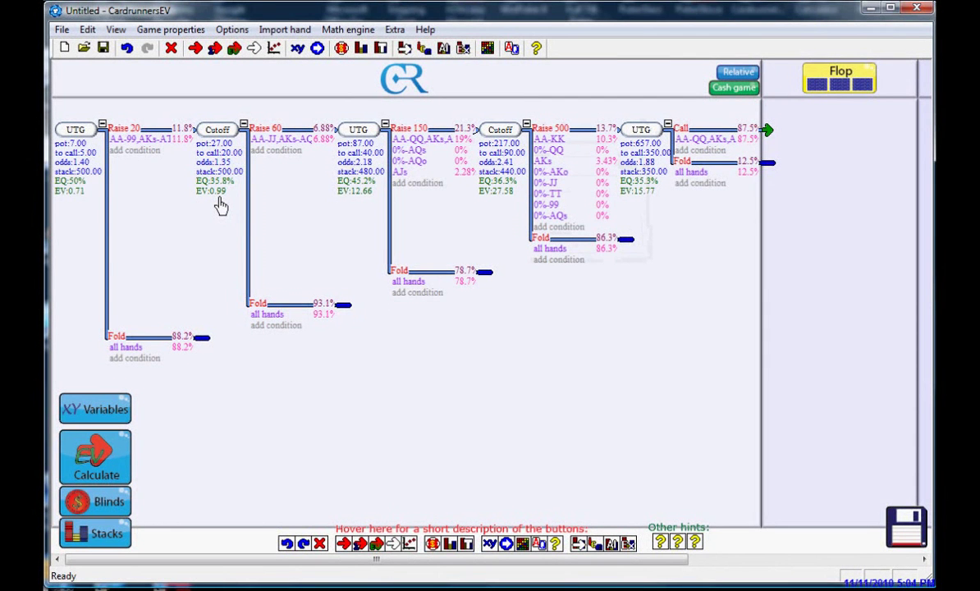
# Step: Examine the individual hand EVs and holecard range of UTG's Call against the Cutoff's Raise 500
pyautogui.moveTo(691, 141)
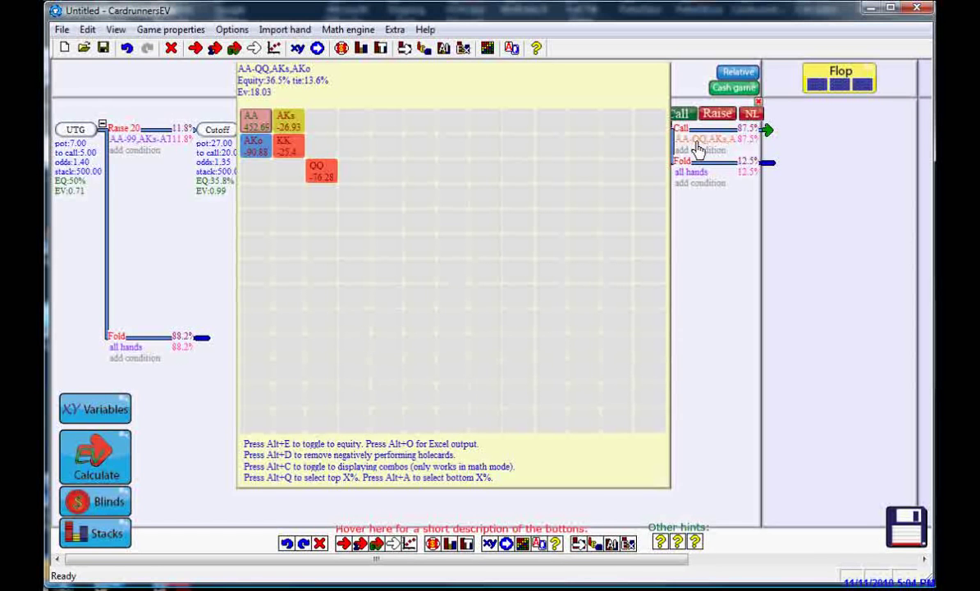
pyautogui.click(696, 147)
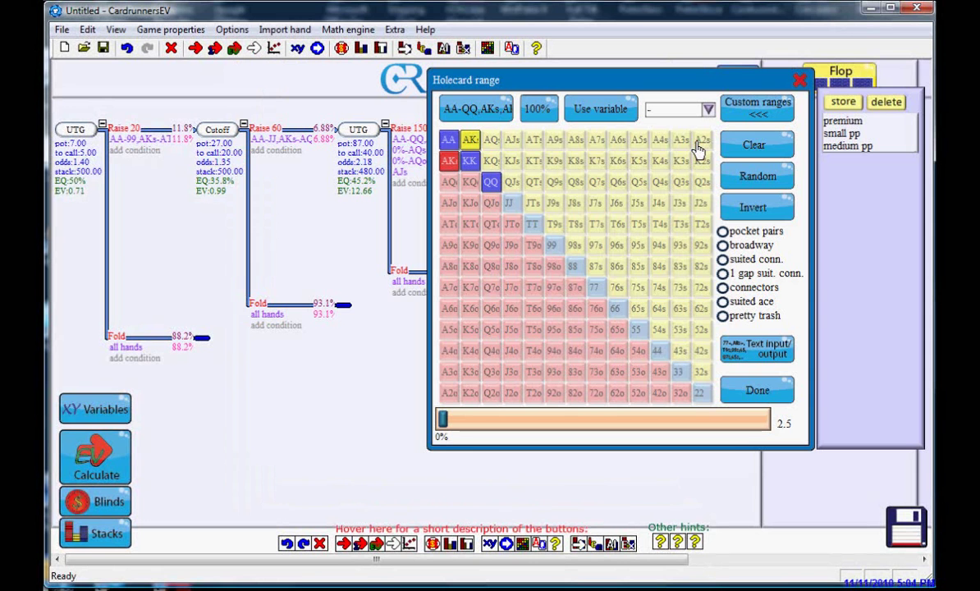
pyautogui.click(756, 390)
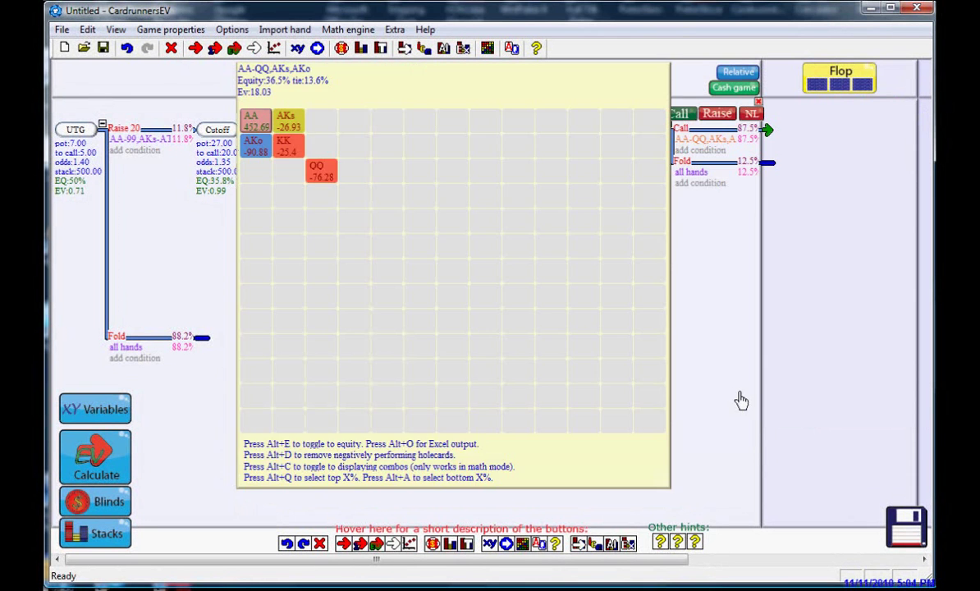
# Step: Remove AKo, AKs, KK and QQ from UTG's Call range, leaving only AA, and recalculate the EVs
pyautogui.moveTo(703, 148)
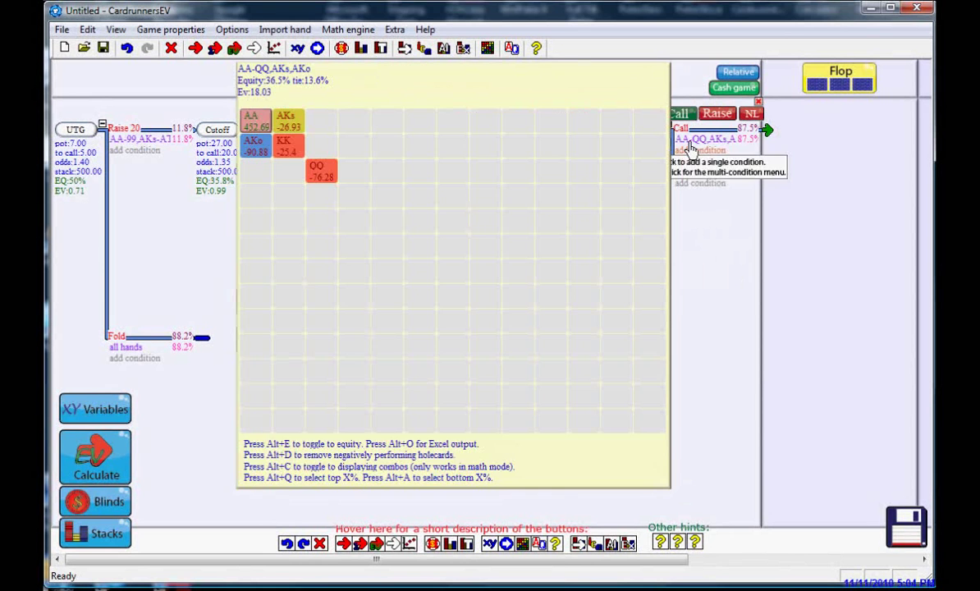
pyautogui.click(690, 149)
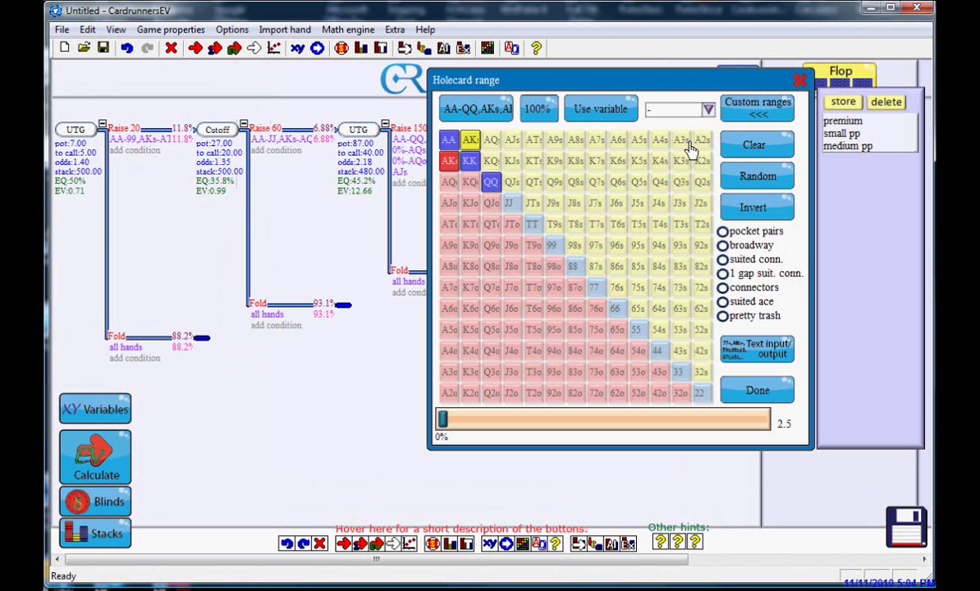
pyautogui.click(450, 164)
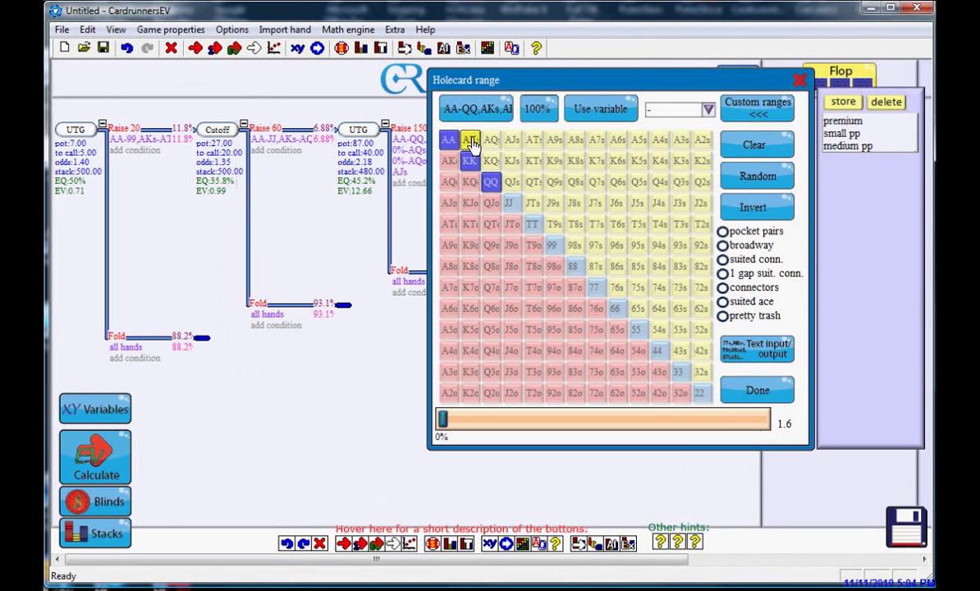
pyautogui.click(469, 140)
pyautogui.click(469, 161)
pyautogui.click(490, 183)
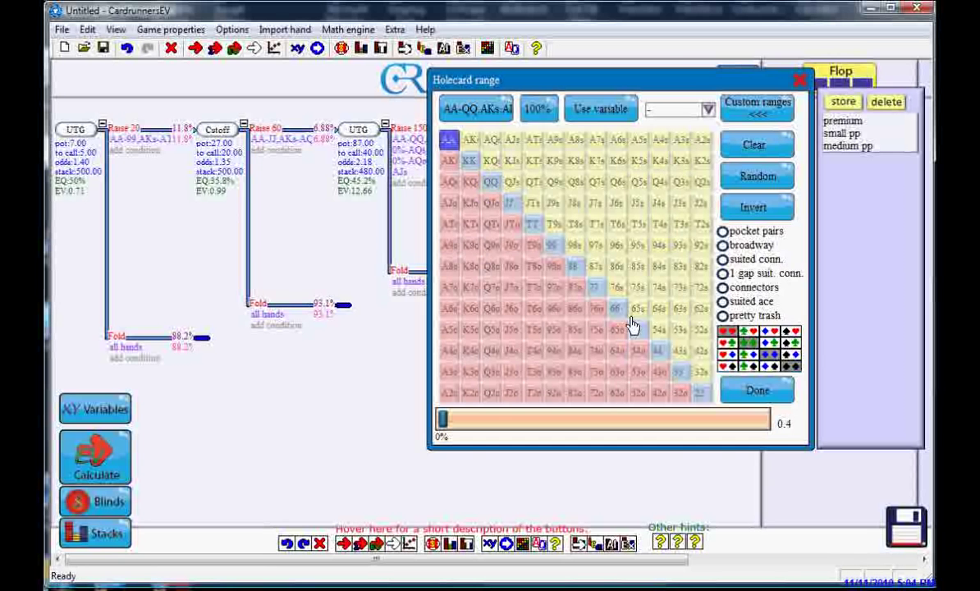
pyautogui.click(754, 393)
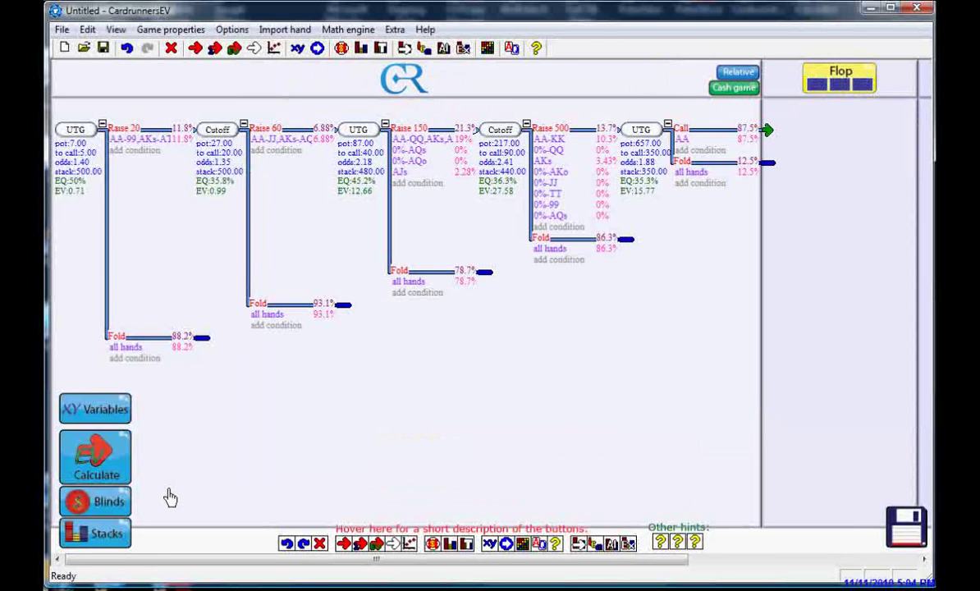
pyautogui.click(96, 465)
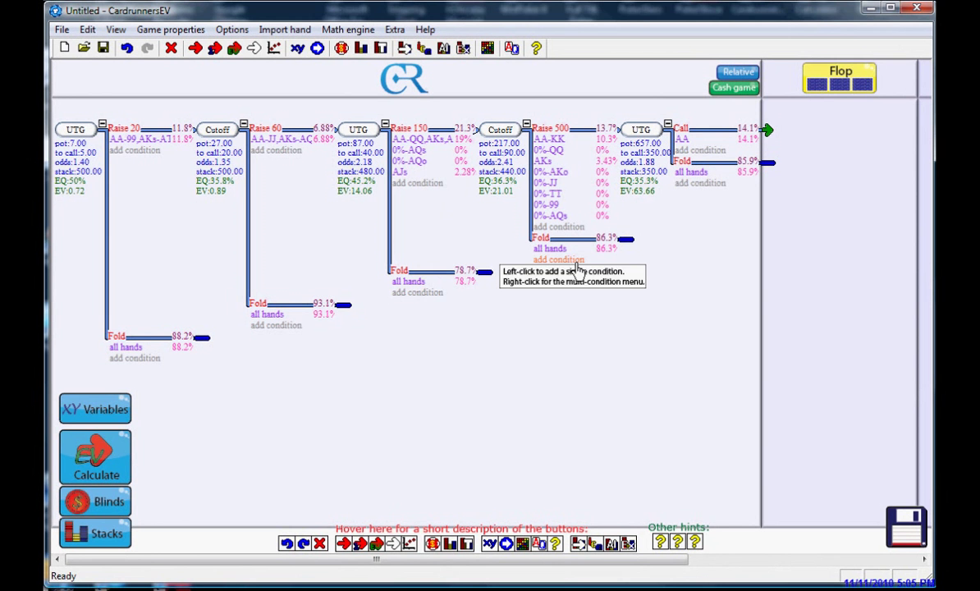
# Step: Add AKo, AKs, KK and QQ back to UTG's Call range alongside AA
pyautogui.moveTo(732, 190)
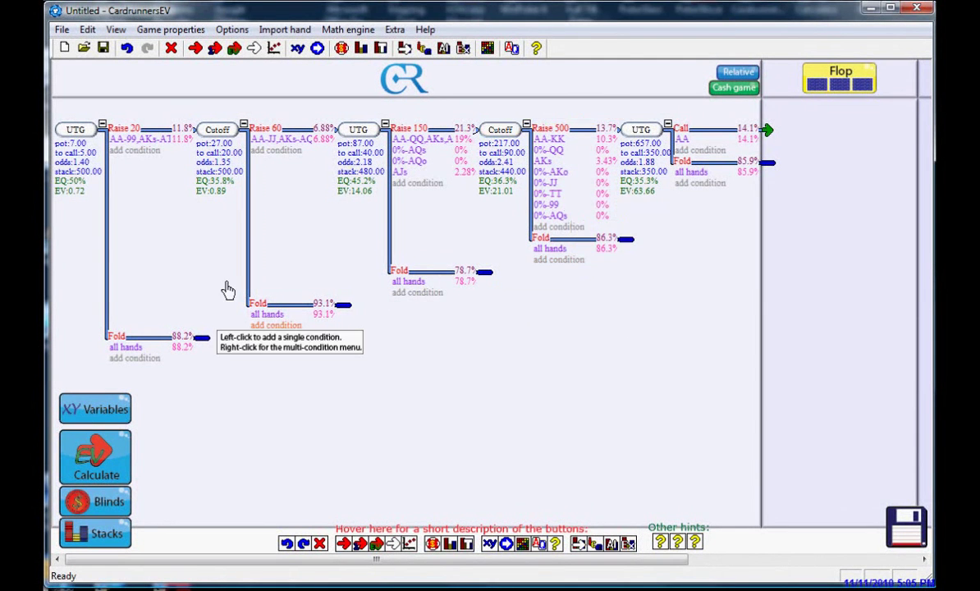
pyautogui.moveTo(217, 201)
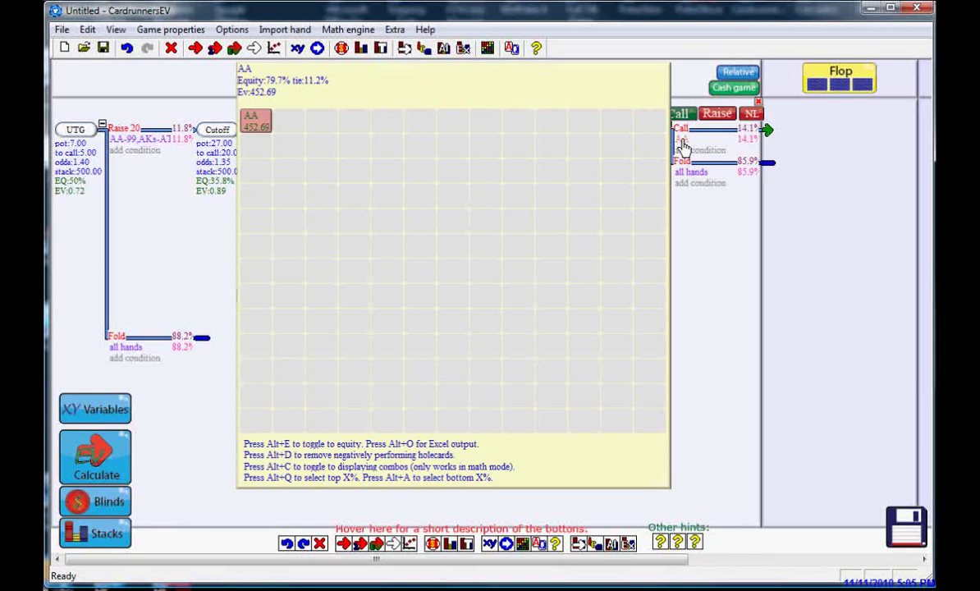
pyautogui.click(683, 146)
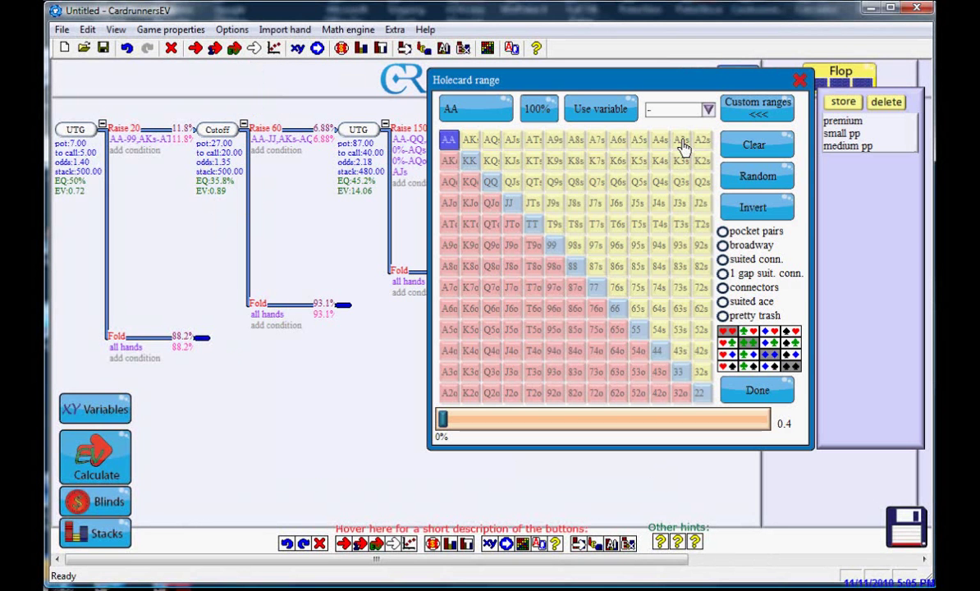
pyautogui.click(450, 162)
pyautogui.click(469, 139)
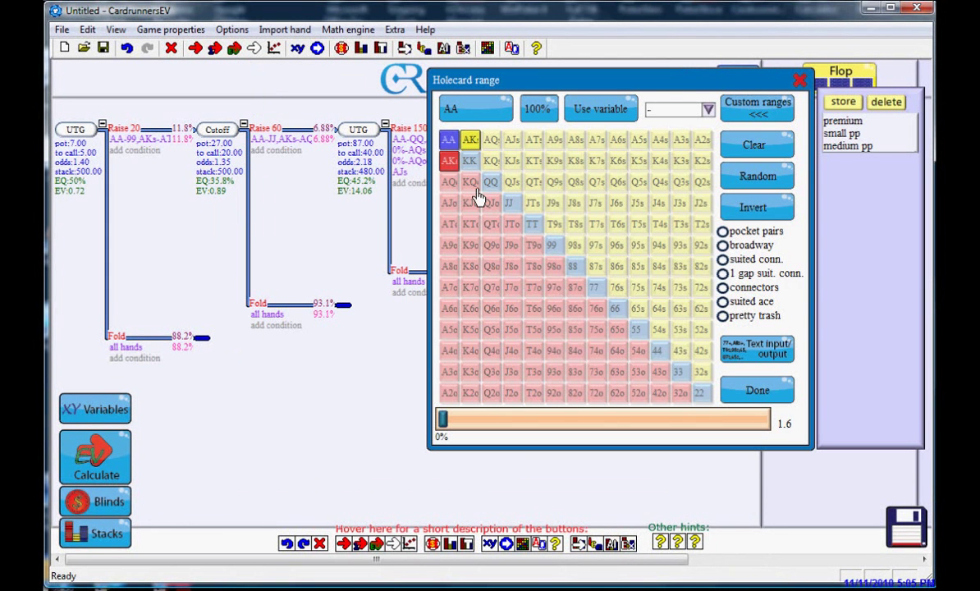
pyautogui.click(470, 161)
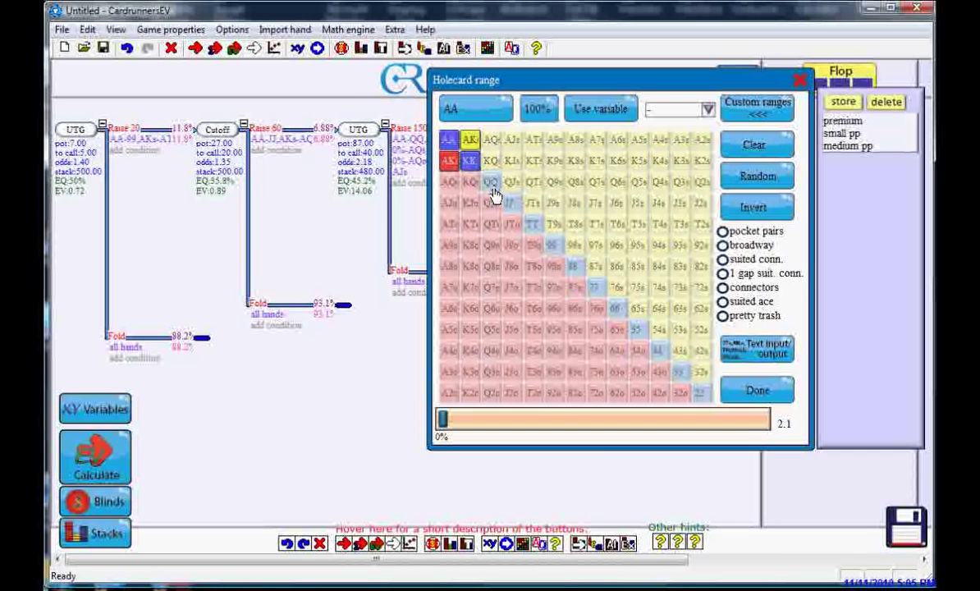
pyautogui.click(491, 186)
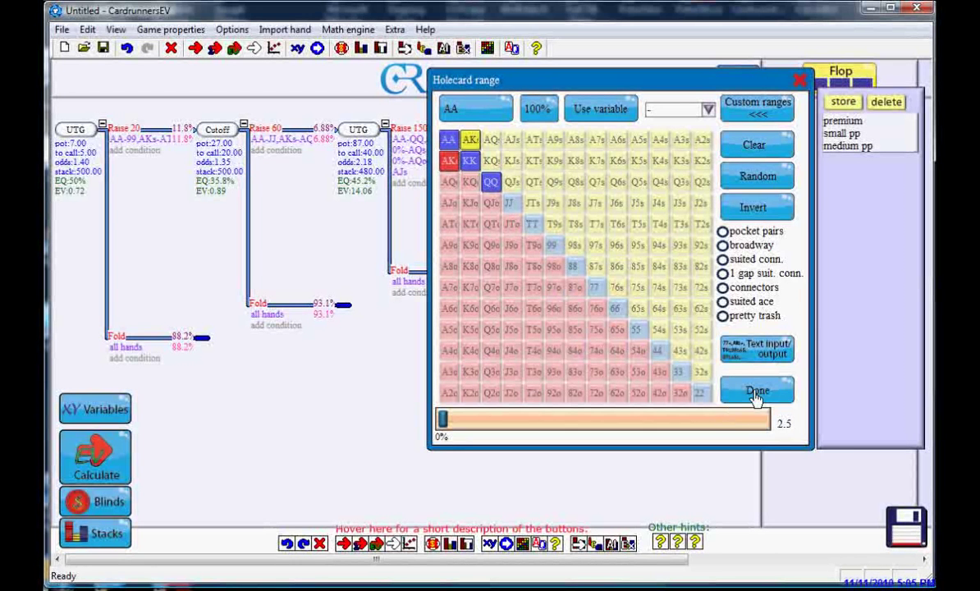
pyautogui.click(757, 392)
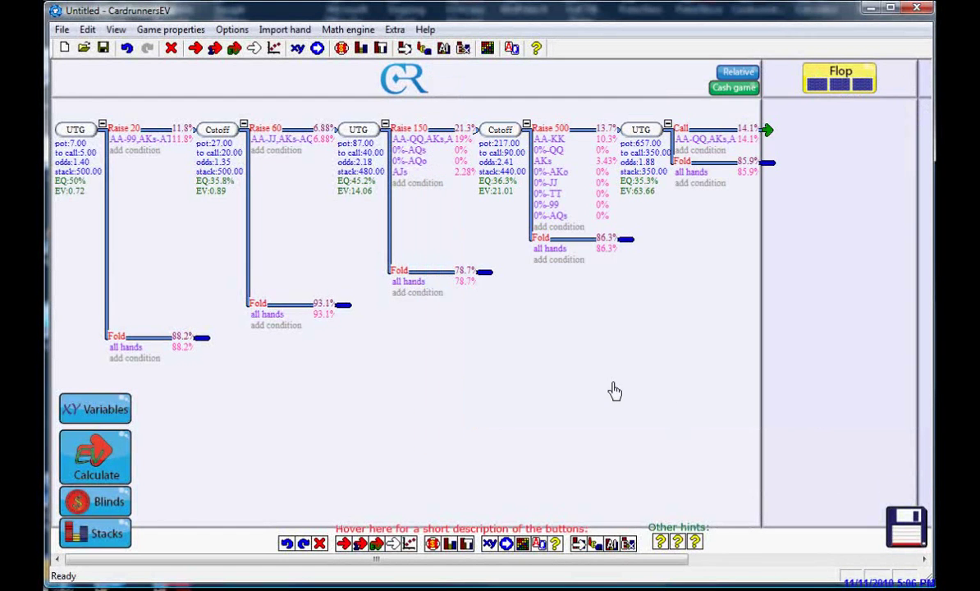
# Step: Set the weights of QQ and AKo in the Cutoff's Raise 500 range to 100%
pyautogui.click(547, 158)
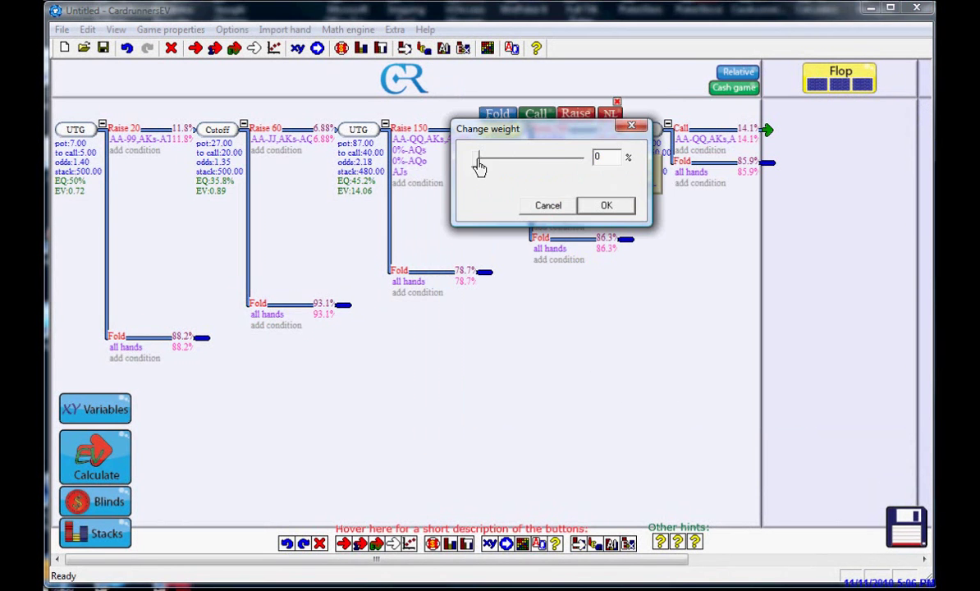
pyautogui.moveTo(479, 157); pyautogui.dragTo(581, 157)
pyautogui.click(608, 207)
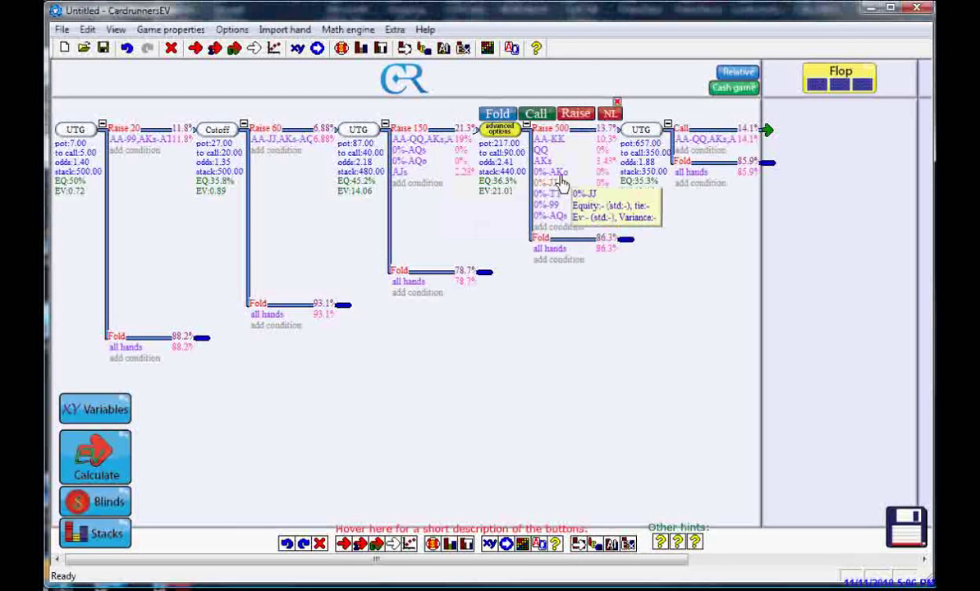
pyautogui.click(555, 181)
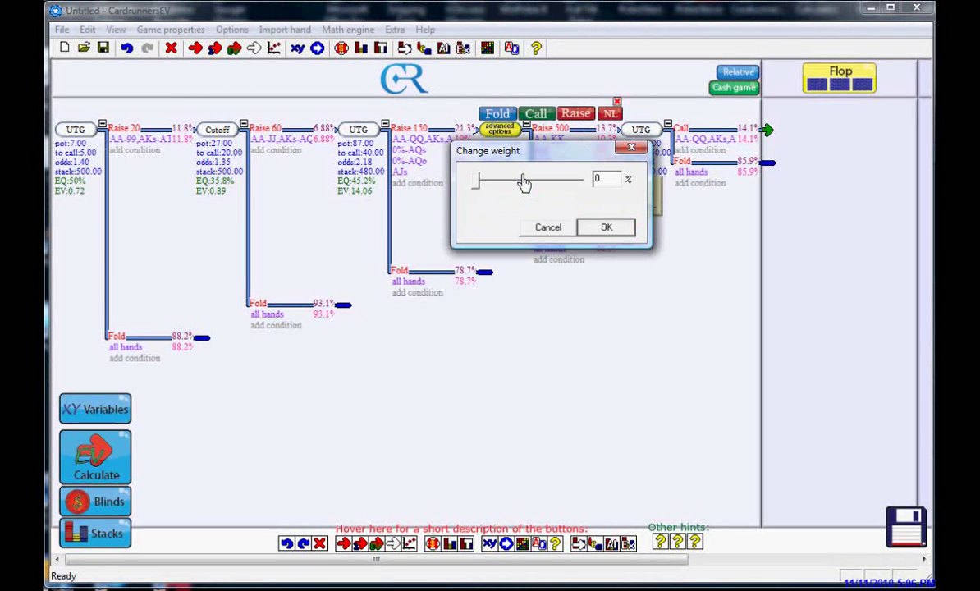
pyautogui.moveTo(480, 181); pyautogui.dragTo(582, 180)
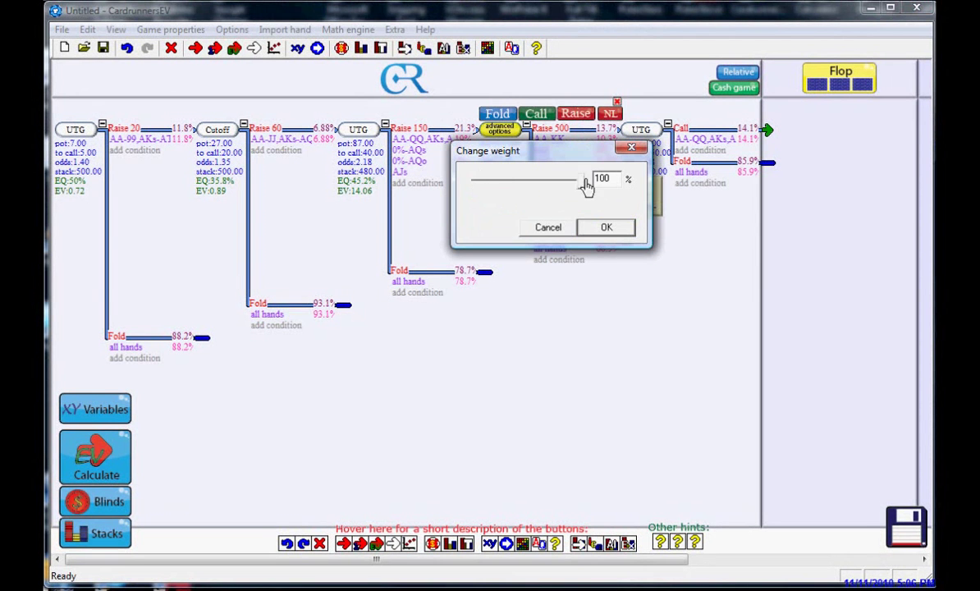
pyautogui.click(603, 229)
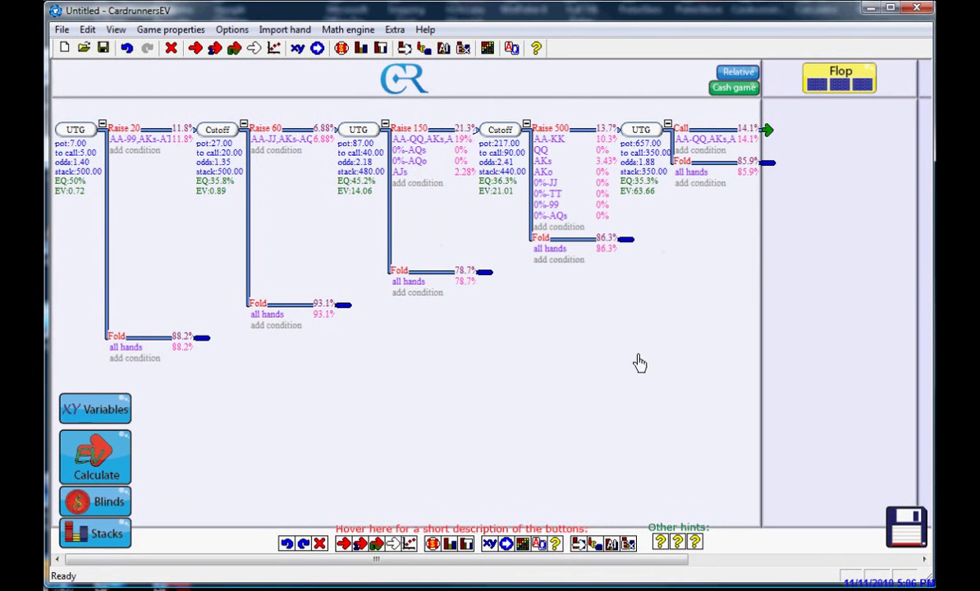
# Step: Set the weight of JJ in the Cutoff's Raise 500 range to 81%
pyautogui.click(544, 193)
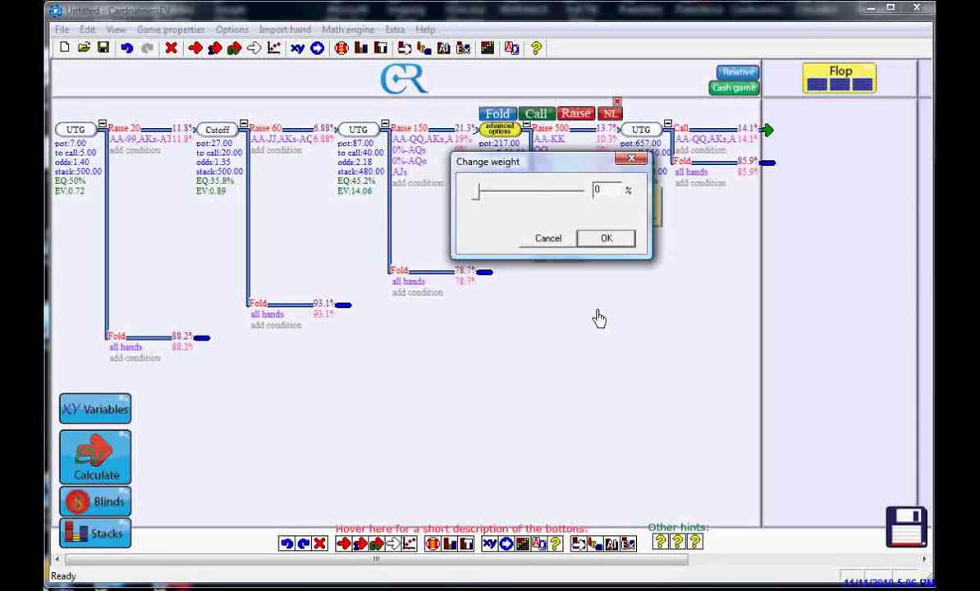
pyautogui.press('BackSpace')
pyautogui.write('81')
pyautogui.click(602, 241)
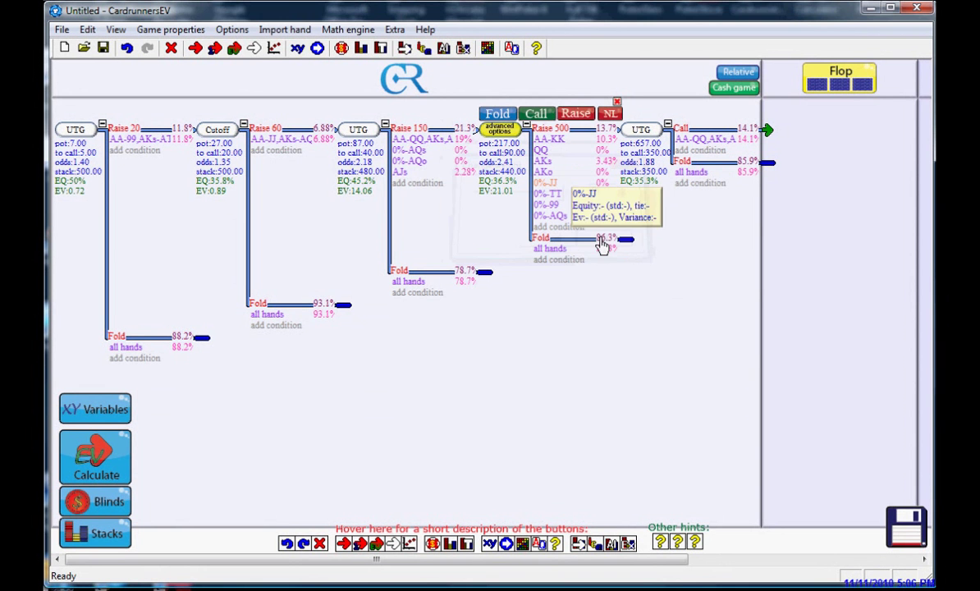
# Step: Set the weights of AQs and AQo in UTG's Raise 150 range to 100% and recalculate the EVs
pyautogui.click(404, 161)
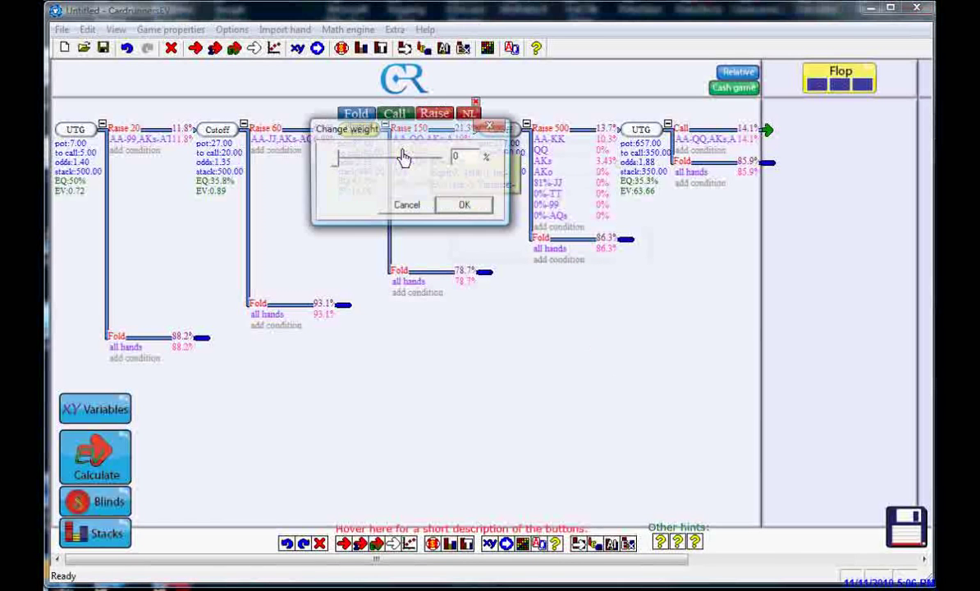
pyautogui.moveTo(334, 165); pyautogui.dragTo(455, 163)
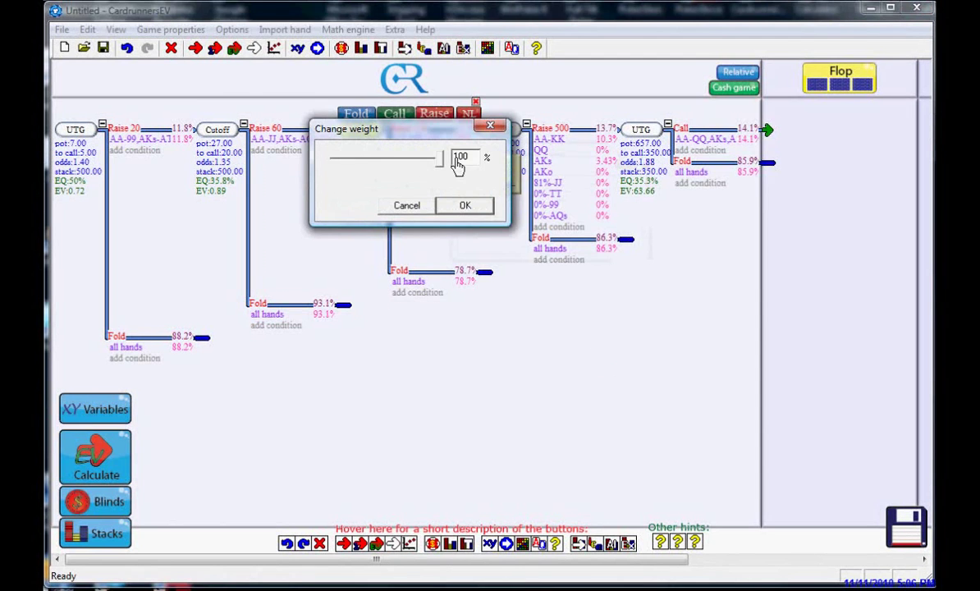
pyautogui.click(448, 205)
pyautogui.click(407, 164)
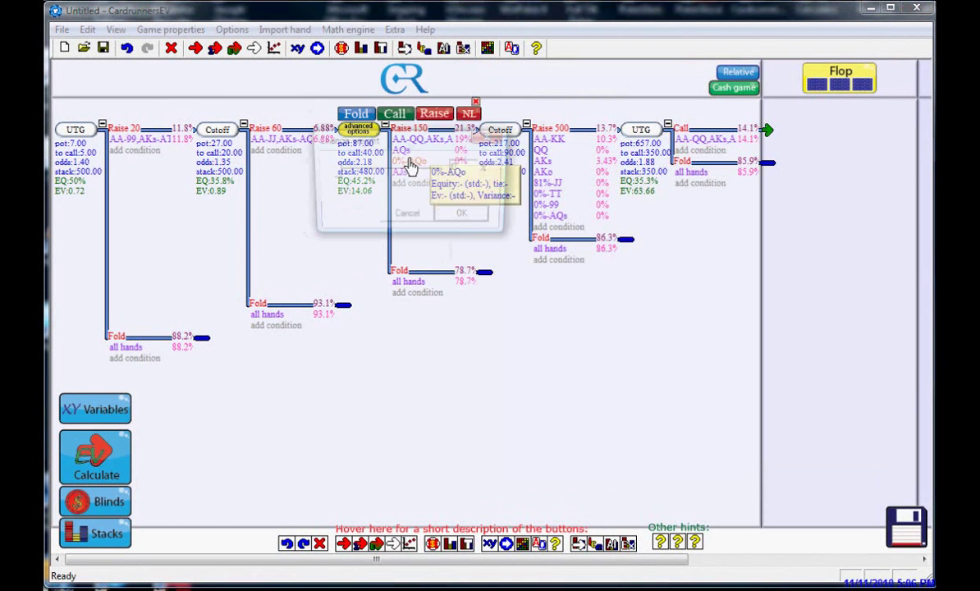
pyautogui.moveTo(339, 177); pyautogui.dragTo(448, 174)
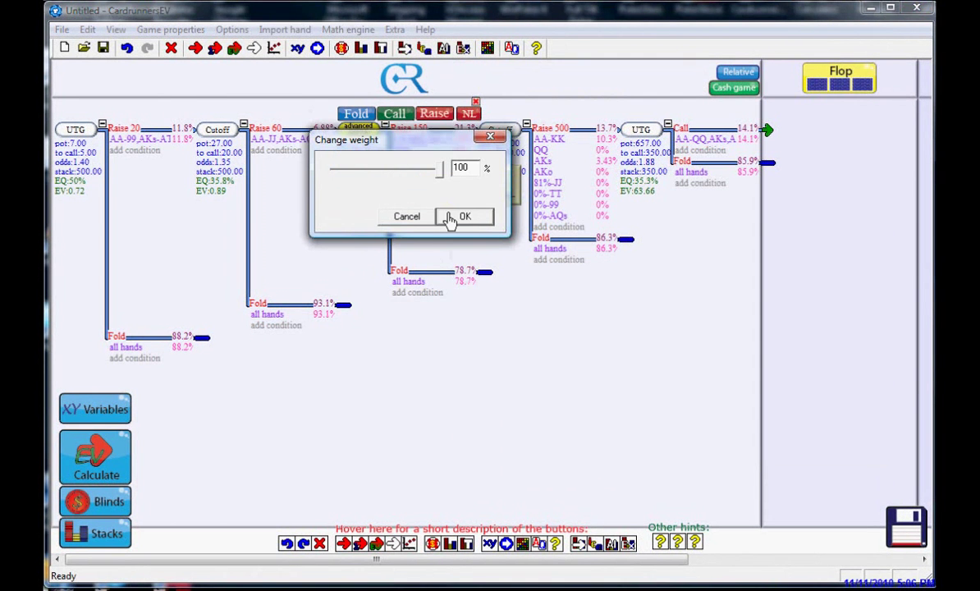
pyautogui.click(449, 218)
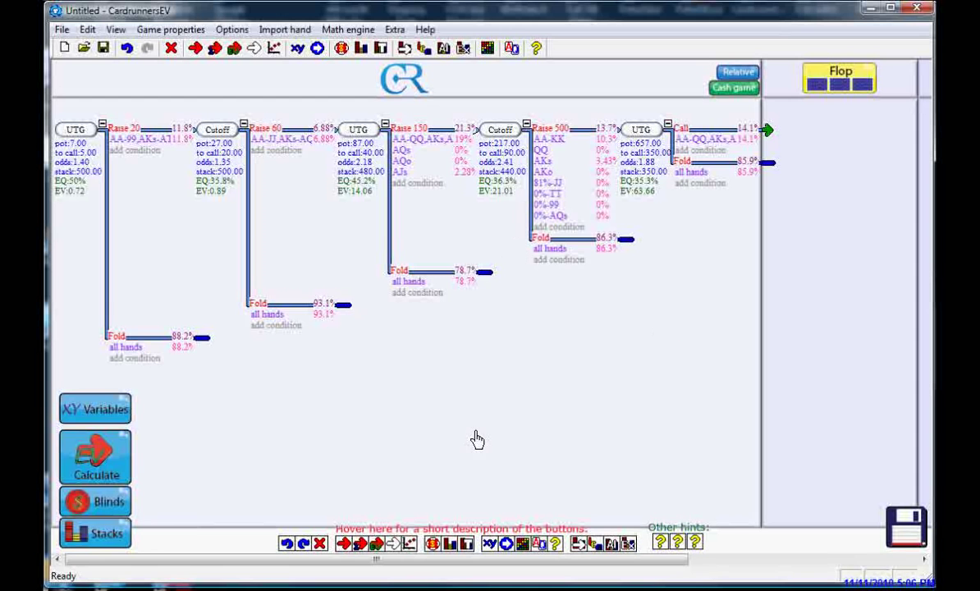
pyautogui.click(109, 466)
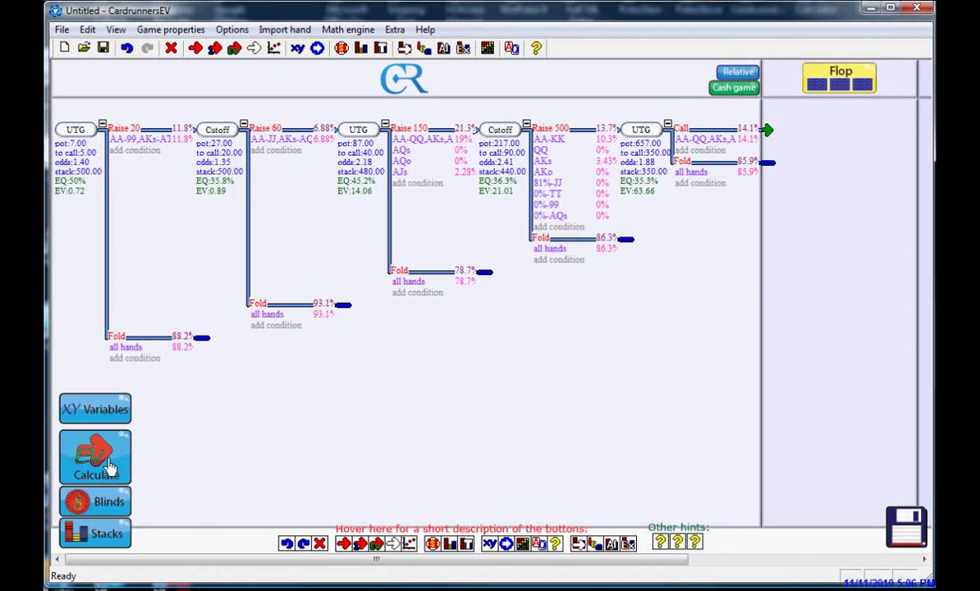